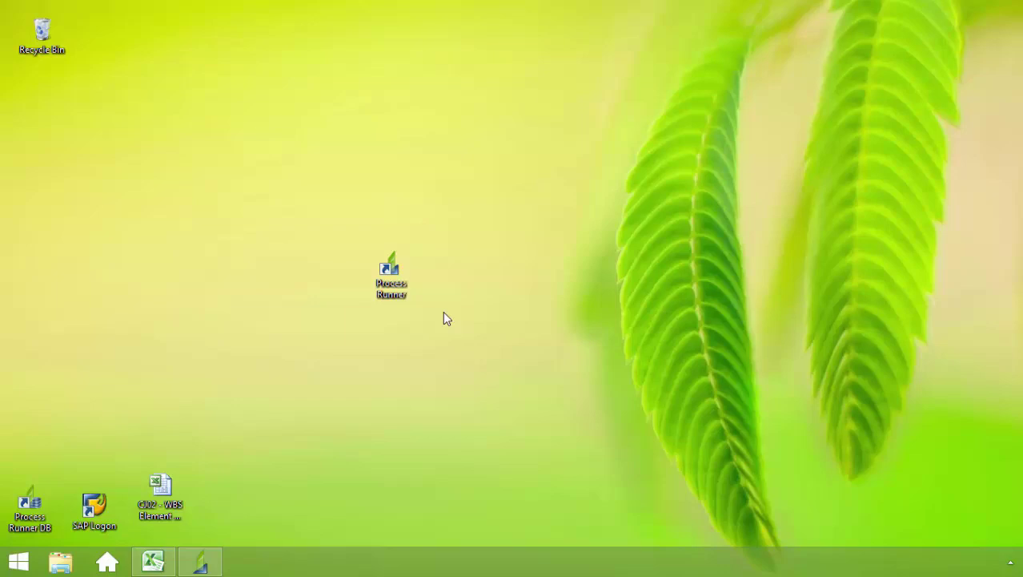
Start a new Process Runner recording for transaction CJ02, reaching the SAP client 800 logon.
left_click(142, 564)
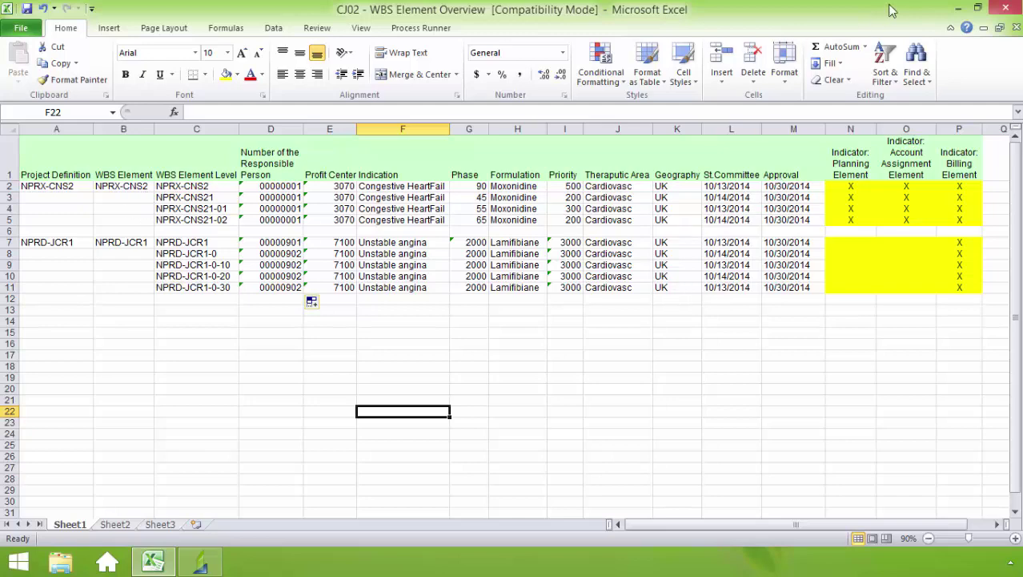
left_click(960, 9)
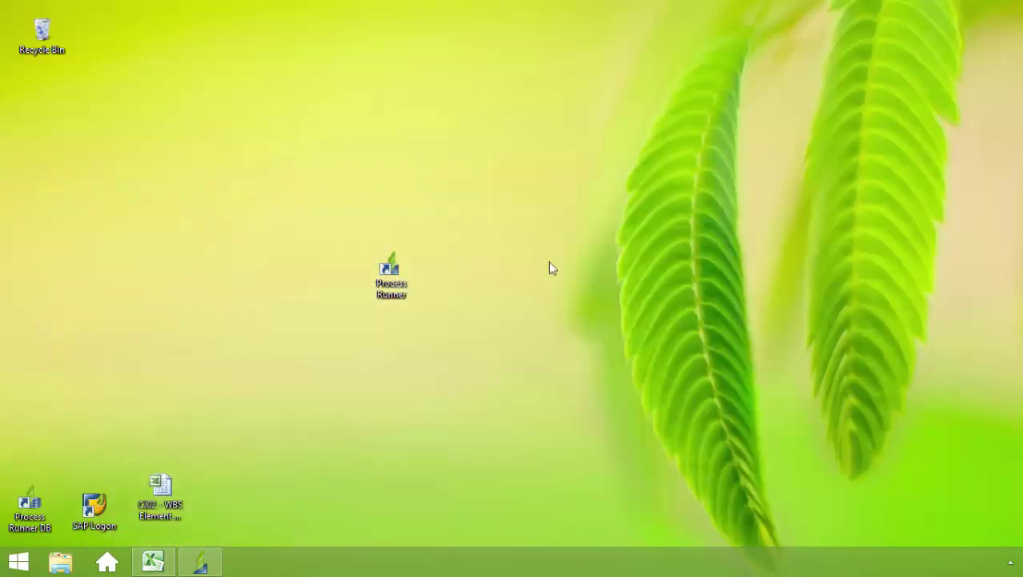
left_click(204, 561)
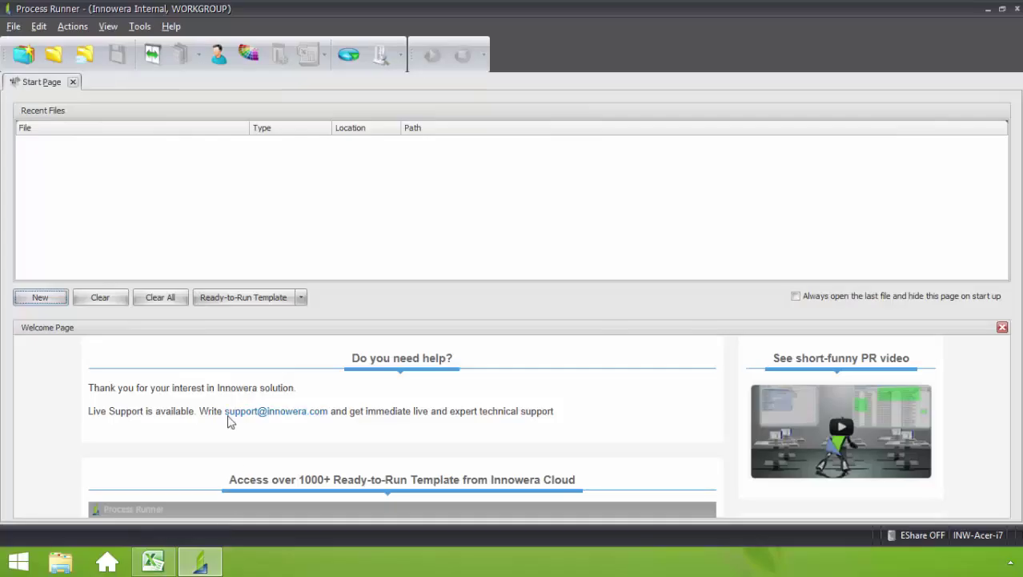
left_click(58, 298)
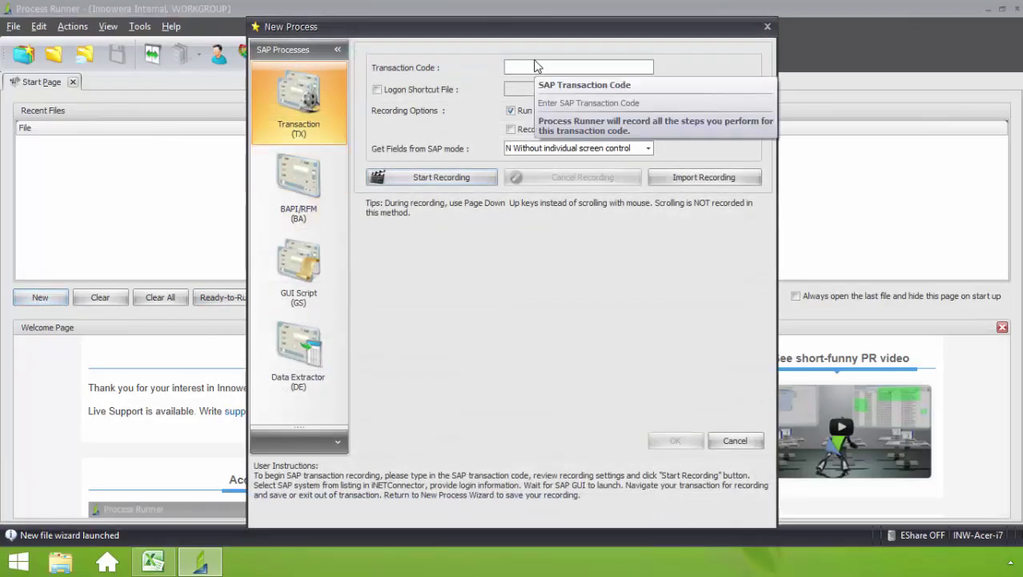
type("CJ02")
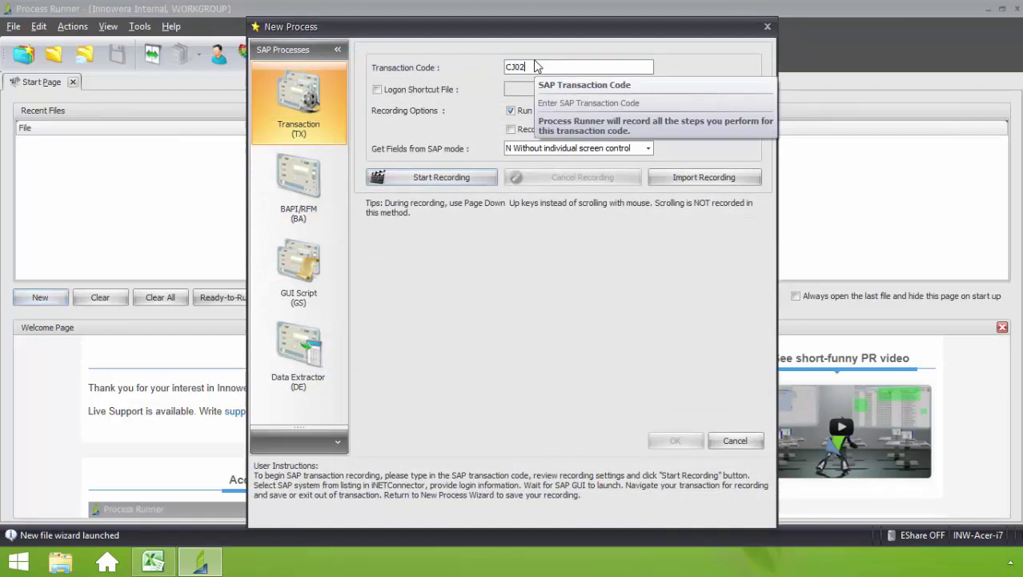
left_click(448, 176)
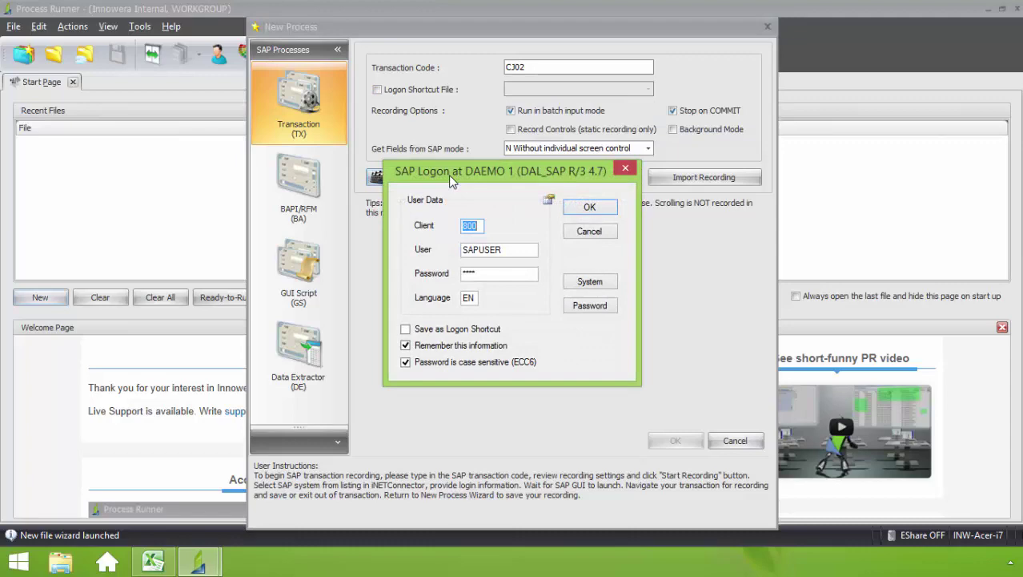
Log on to SAP client 800 and place the Excel WBS sheet beside the SAP screen.
left_click(593, 208)
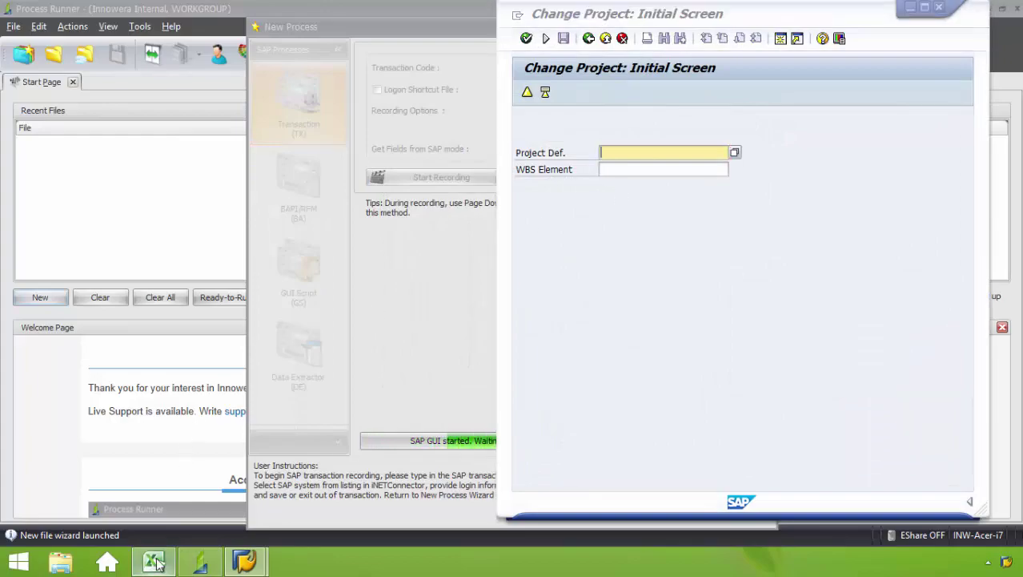
left_click(152, 561)
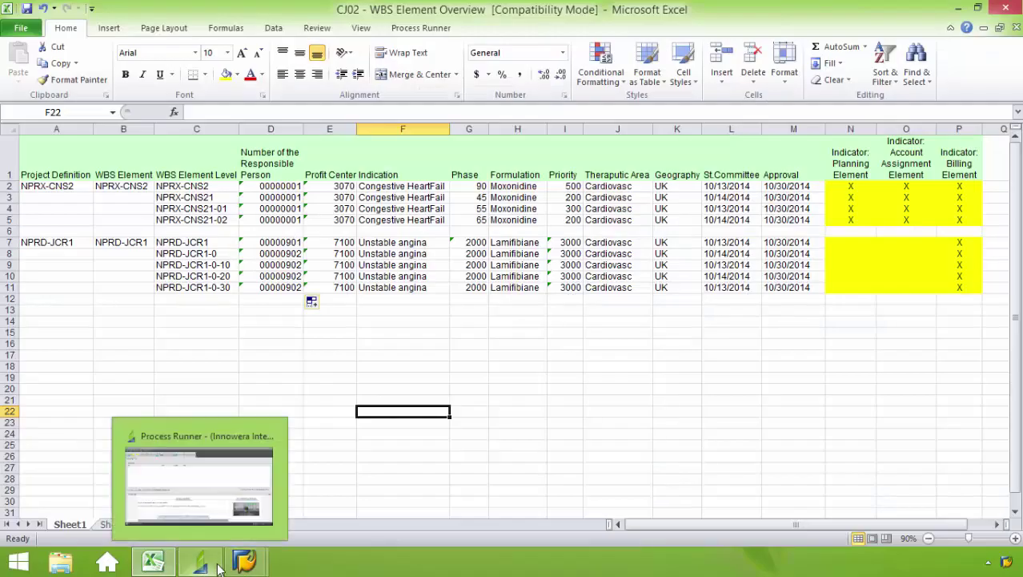
mouse_move(265, 553)
left_click(309, 505)
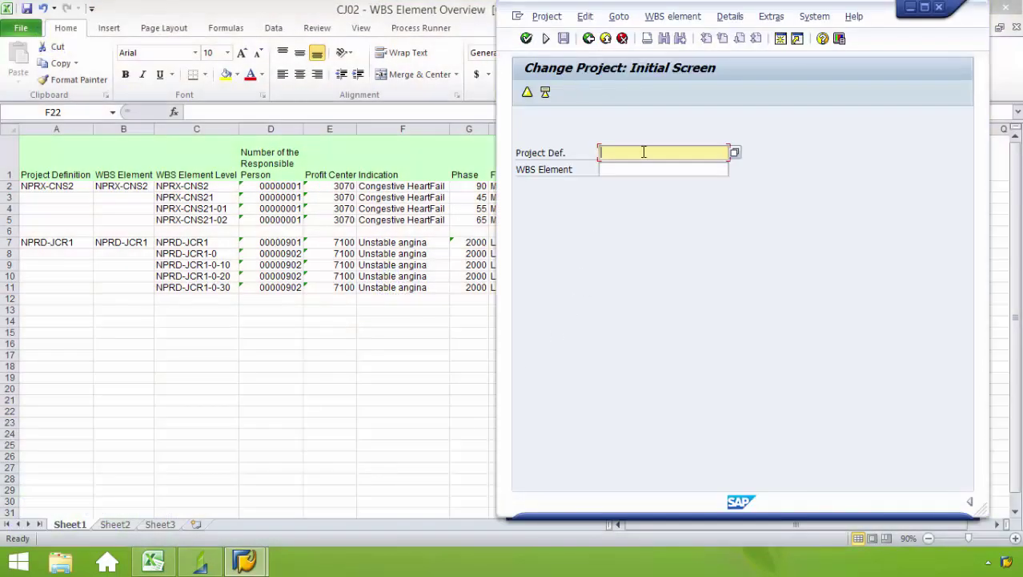
Enter NPRX-CNS2 as Project Def. and WBS Element and open the overview.
type("N")
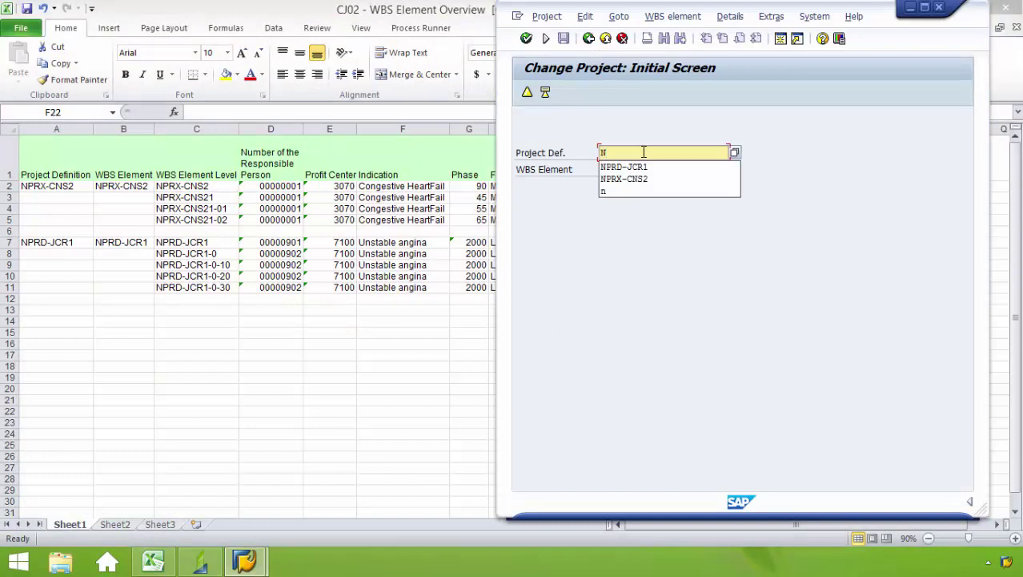
left_click(643, 180)
left_click(620, 171)
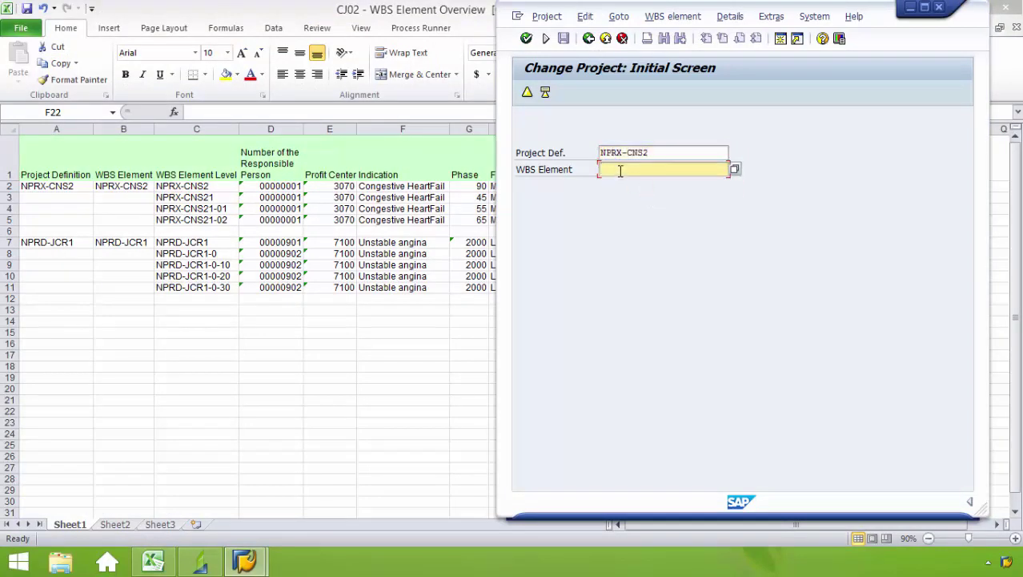
type("N")
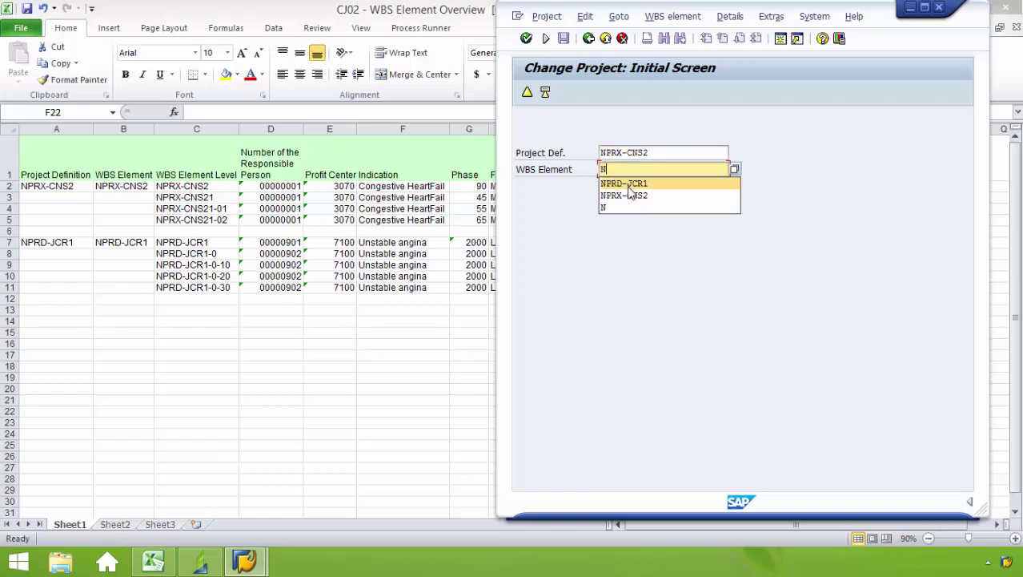
left_click(629, 194)
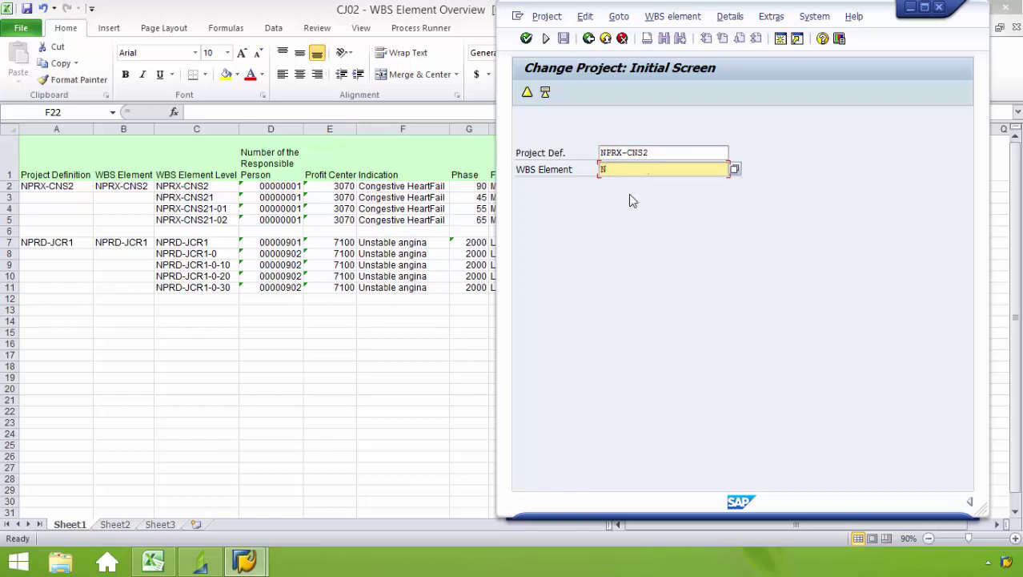
left_click(526, 39)
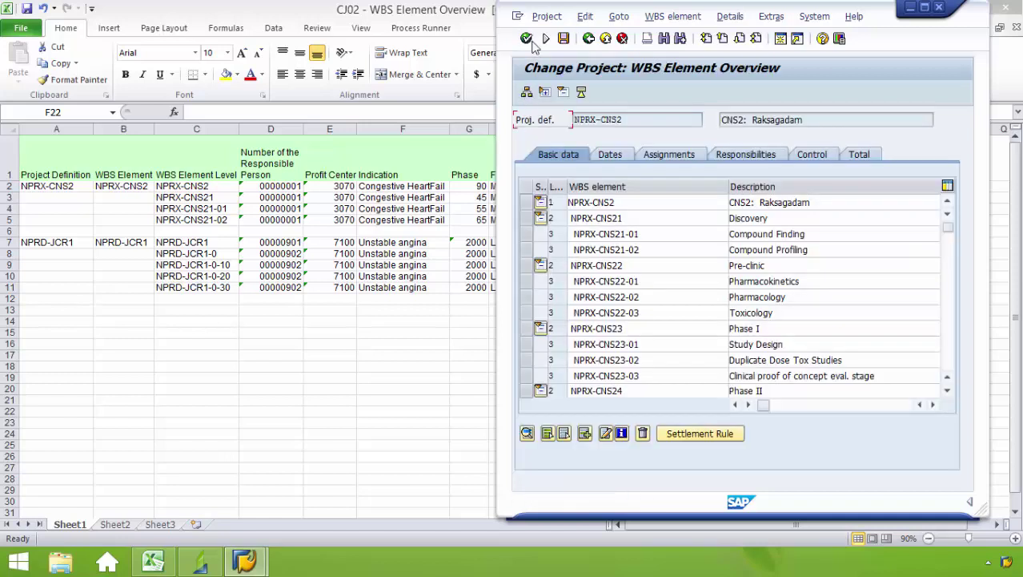
Position the WBS list on element NPRX-CNS2 via Edit > Object > Position.
left_click(640, 203)
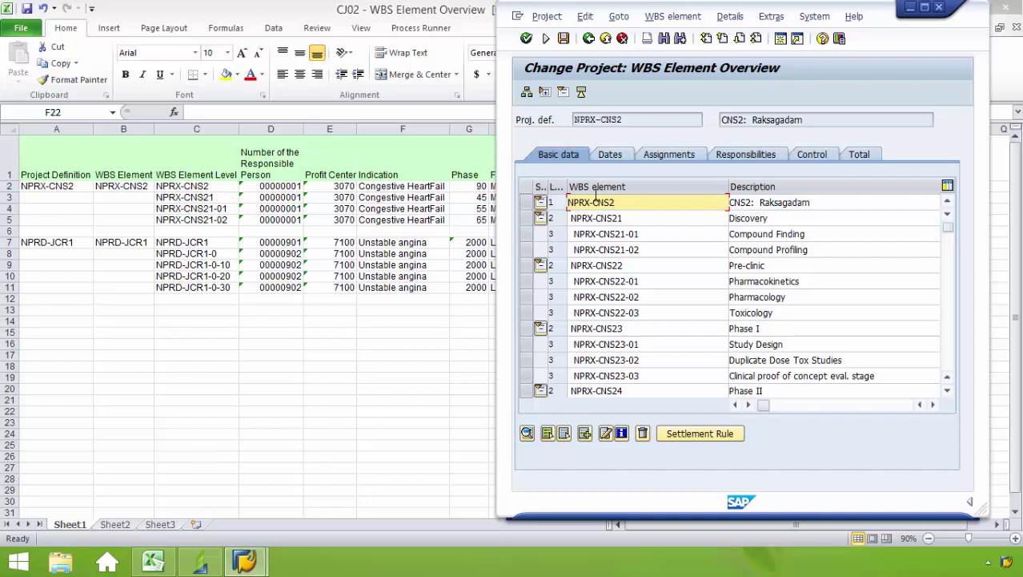
left_click(584, 16)
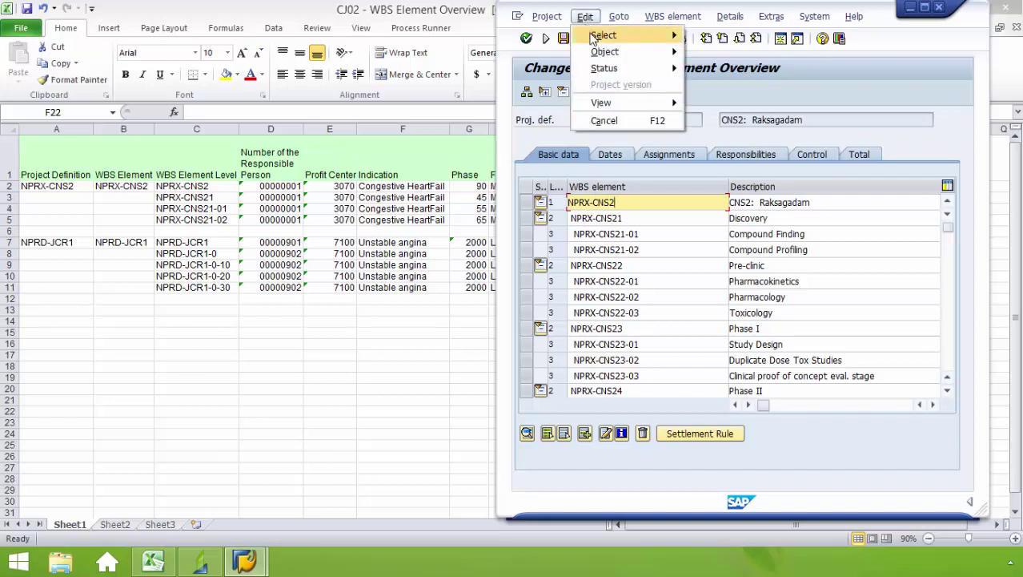
mouse_move(603, 52)
left_click(716, 50)
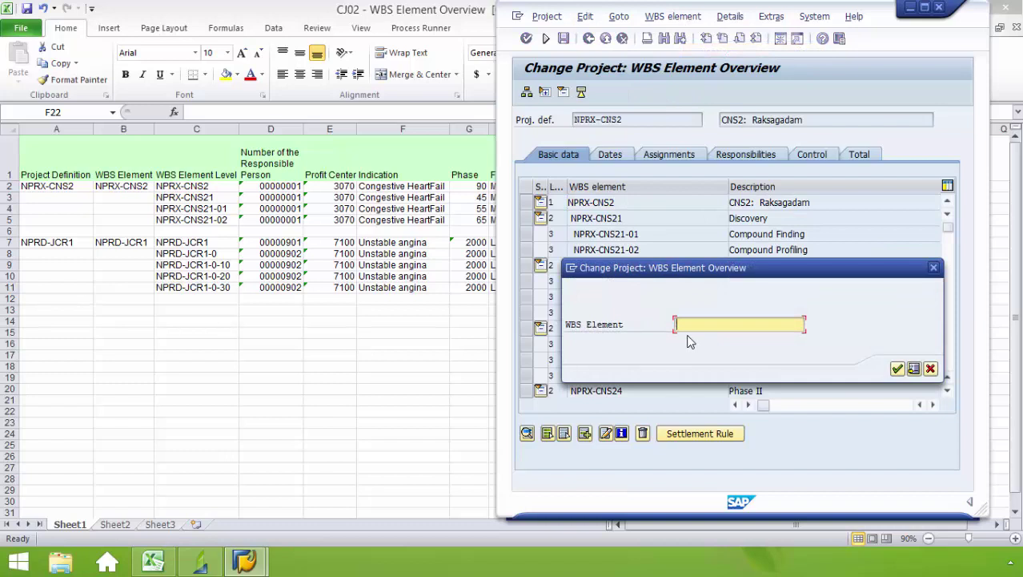
type("N")
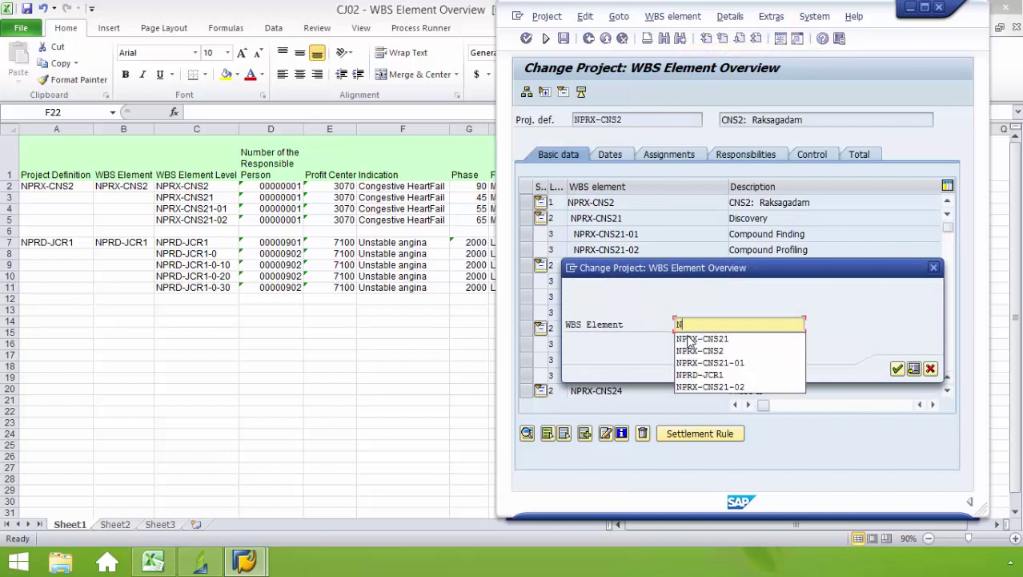
left_click(695, 351)
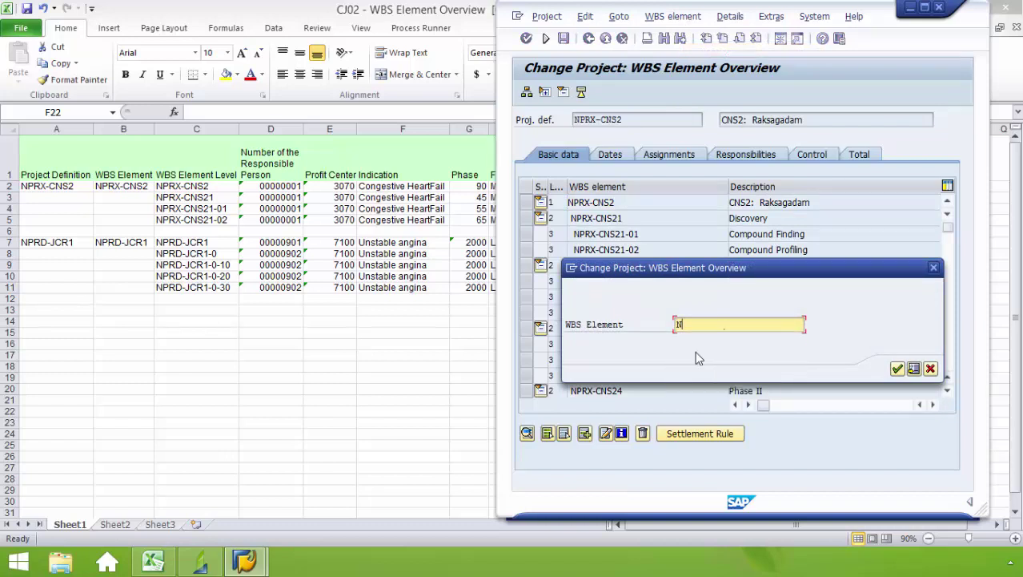
left_click(898, 368)
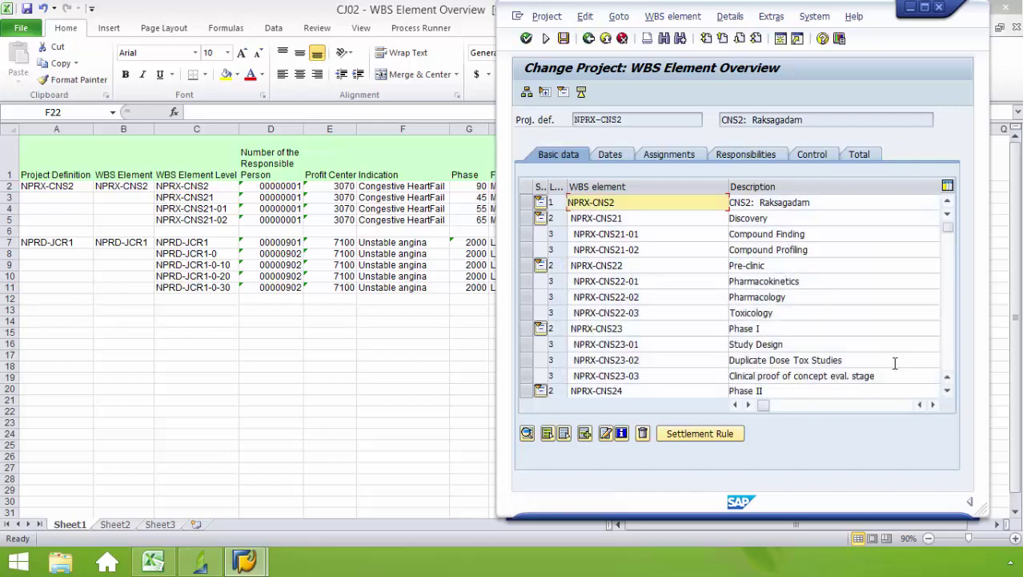
Open NPRX-CNS2's details and pick its responsible person from the F4 list.
double_click(665, 203)
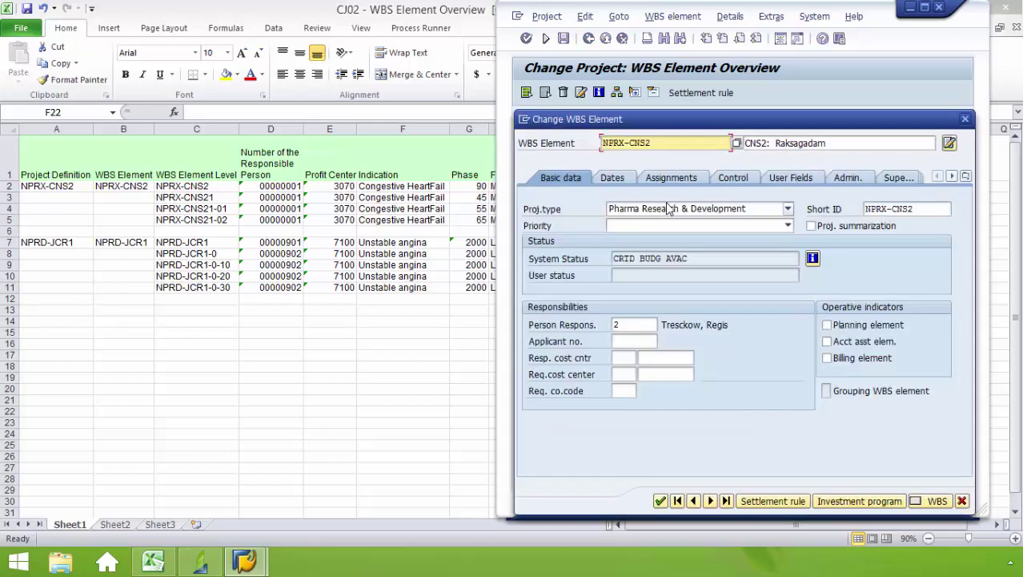
left_click(655, 326)
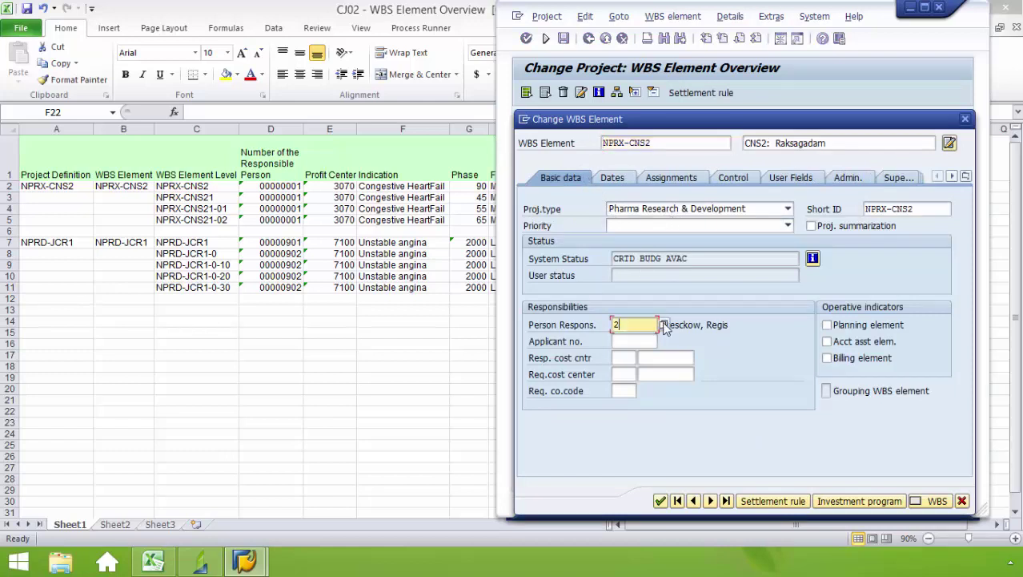
left_click(664, 325)
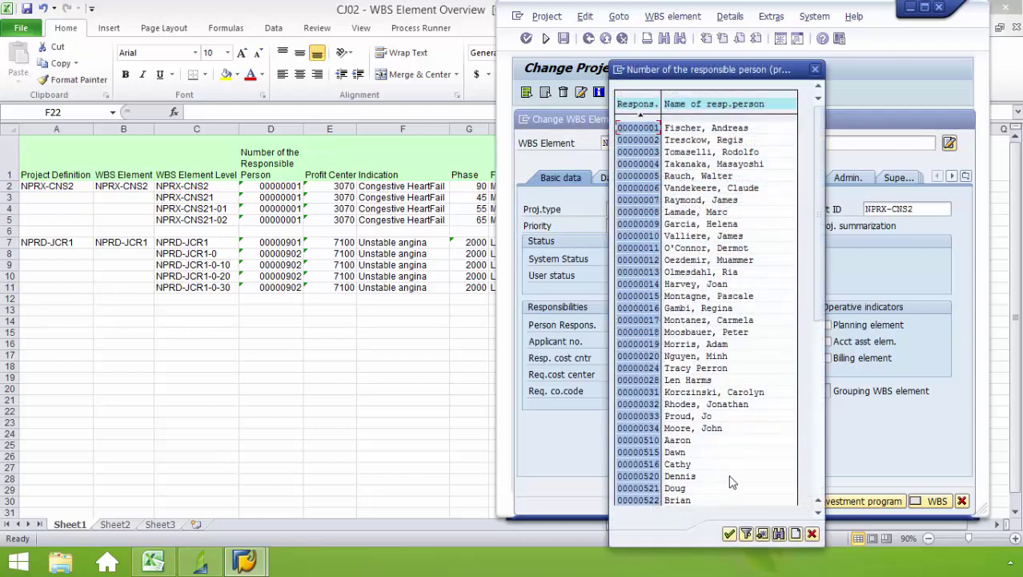
left_click(728, 533)
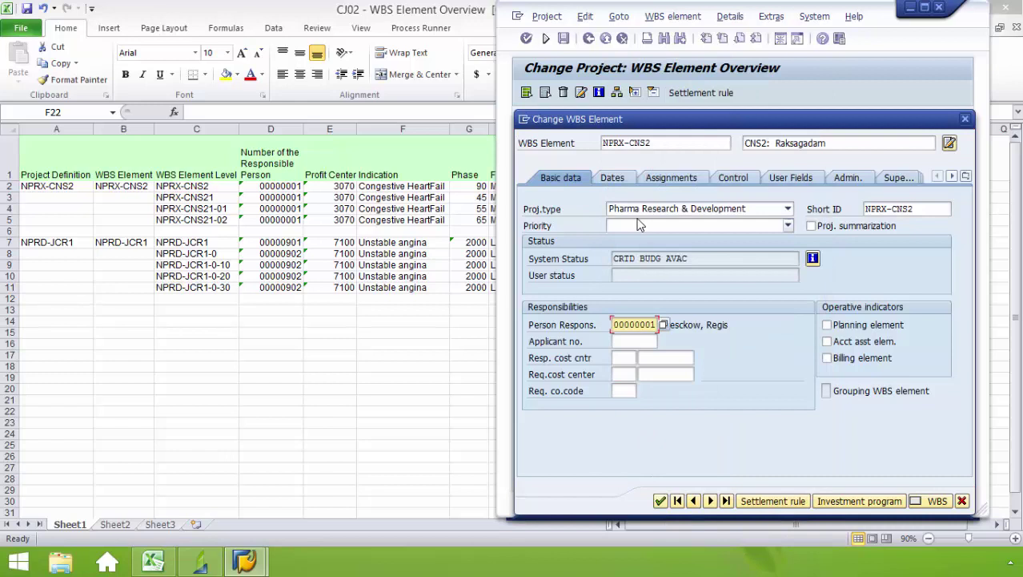
Enter profit center 3070 on the Assignments tab.
left_click(683, 185)
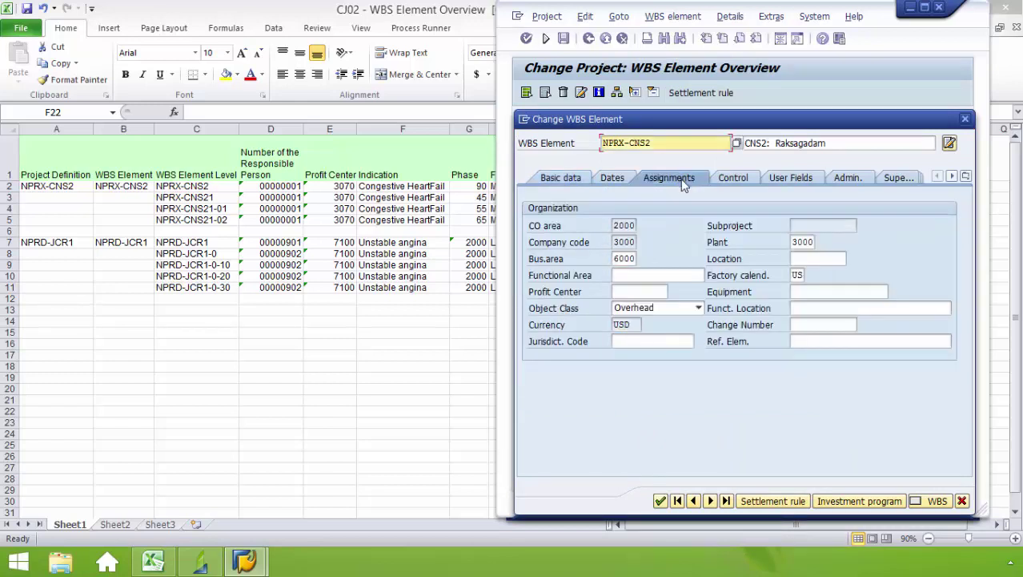
left_click(628, 292)
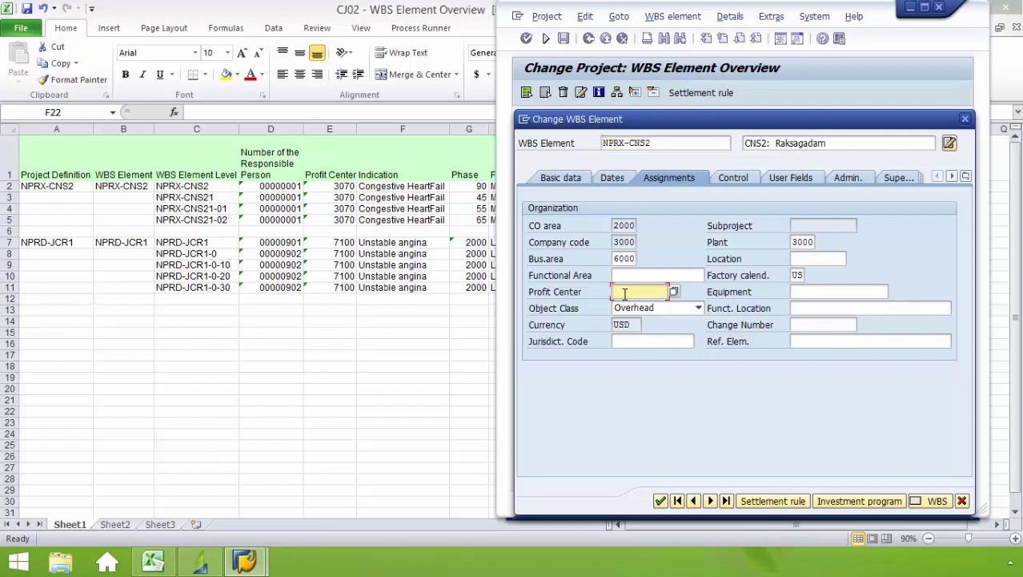
type("3070")
Fill user fields: Indication Congestive HeartFail, Formulation Moxonidine, TherapeuticArea Cardiovasc, Geography UK.
left_click(789, 178)
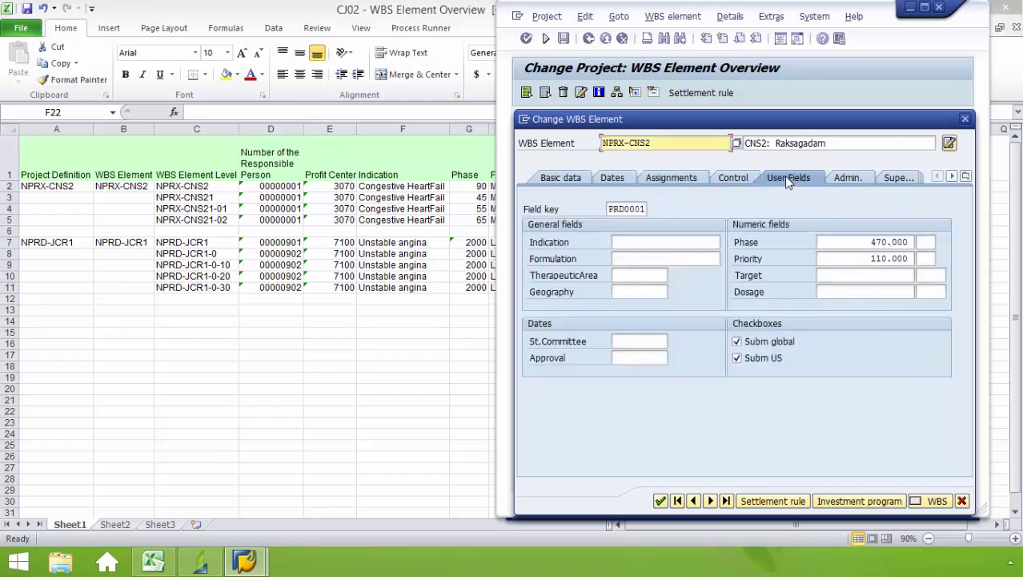
left_click(627, 241)
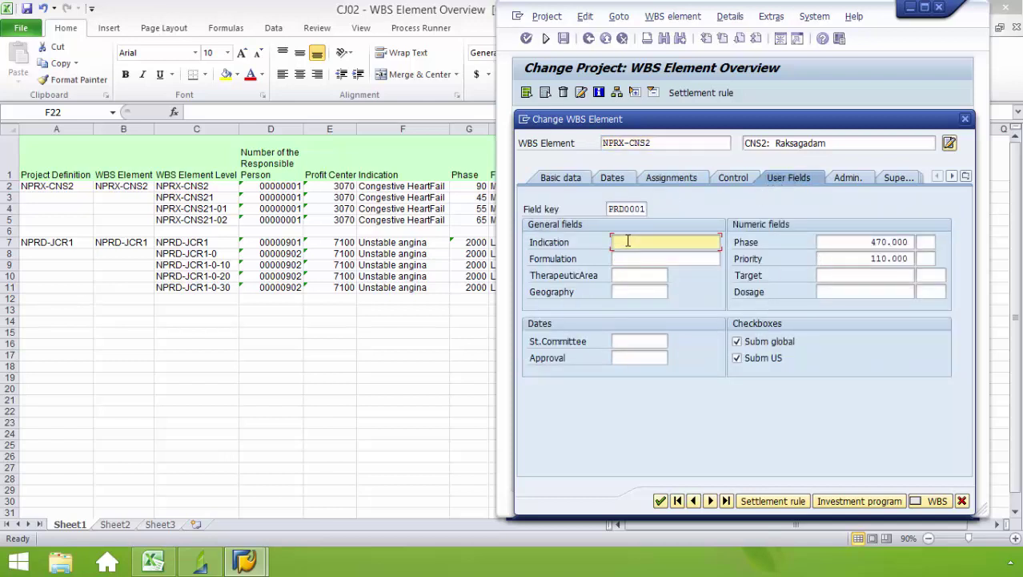
type("C")
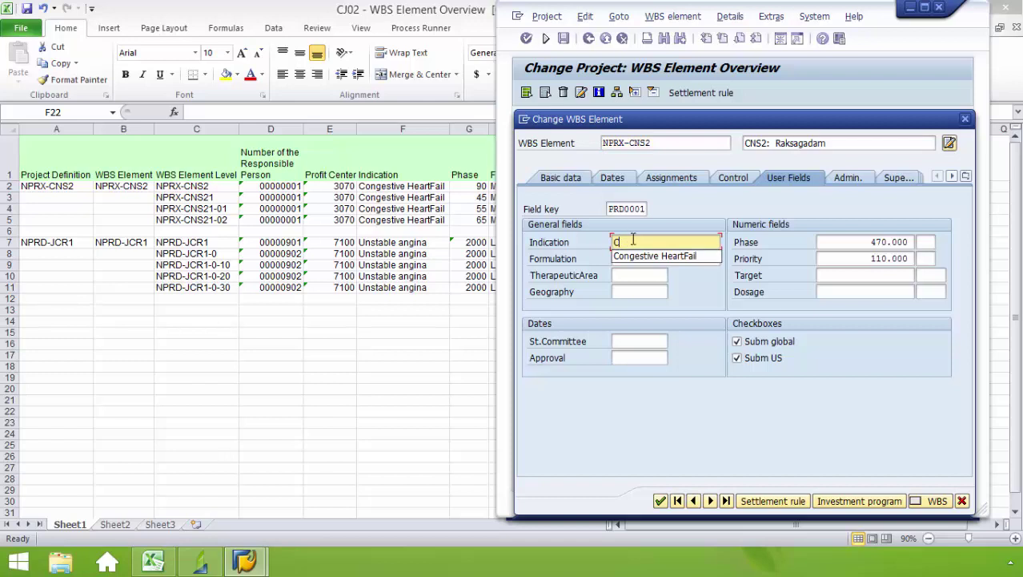
left_click(636, 259)
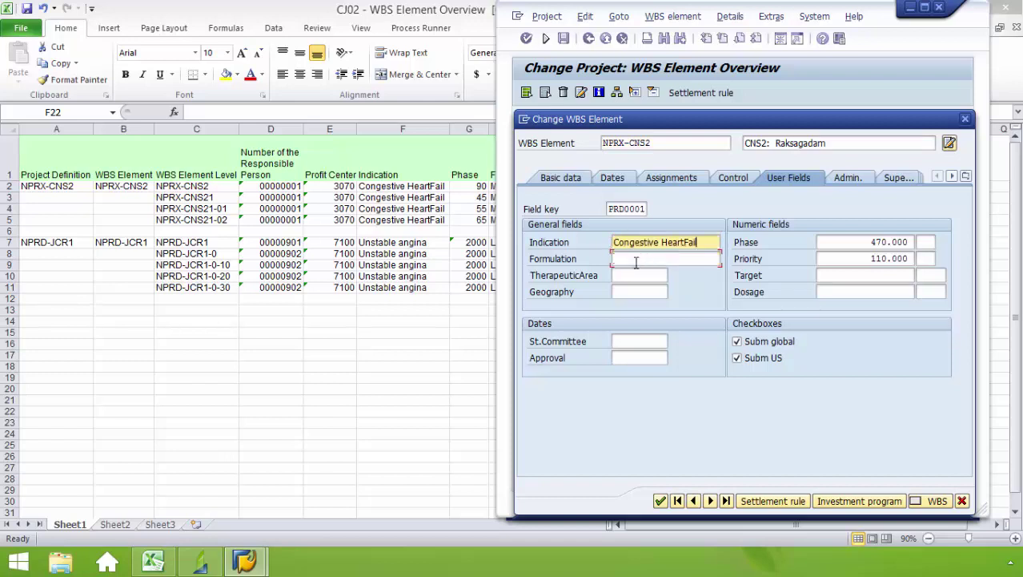
left_click(636, 261)
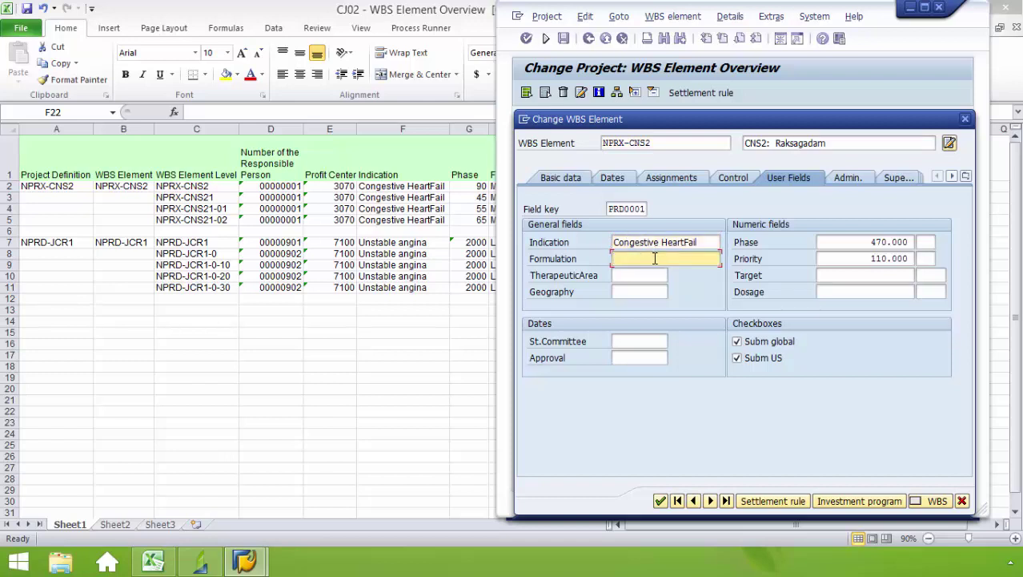
type("M")
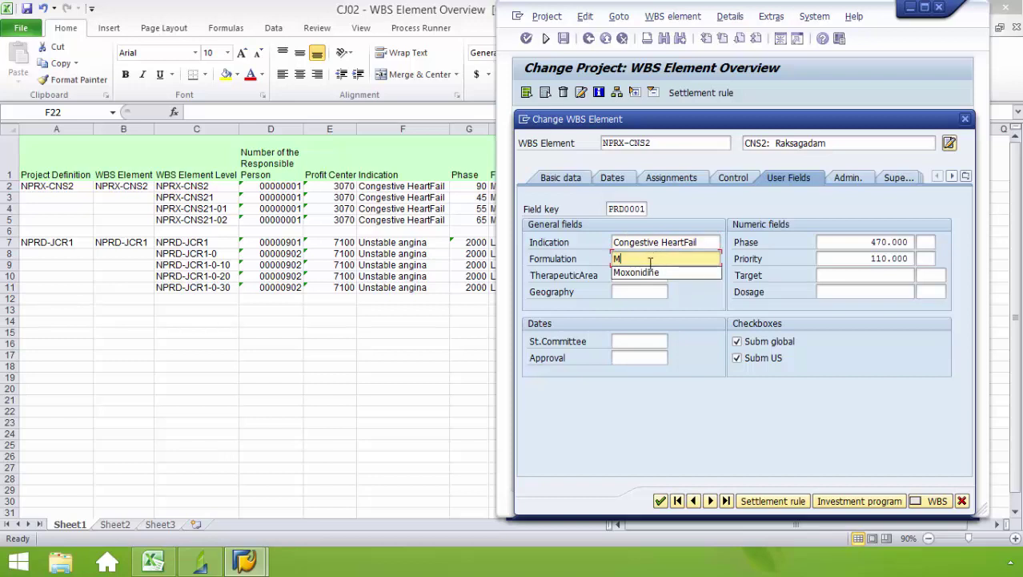
left_click(650, 273)
left_click(635, 276)
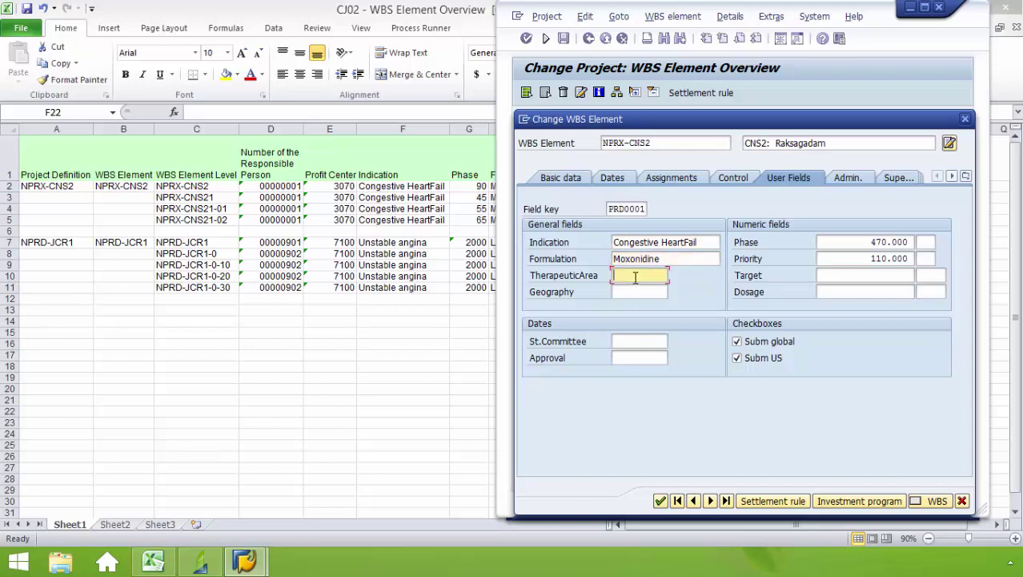
type("C")
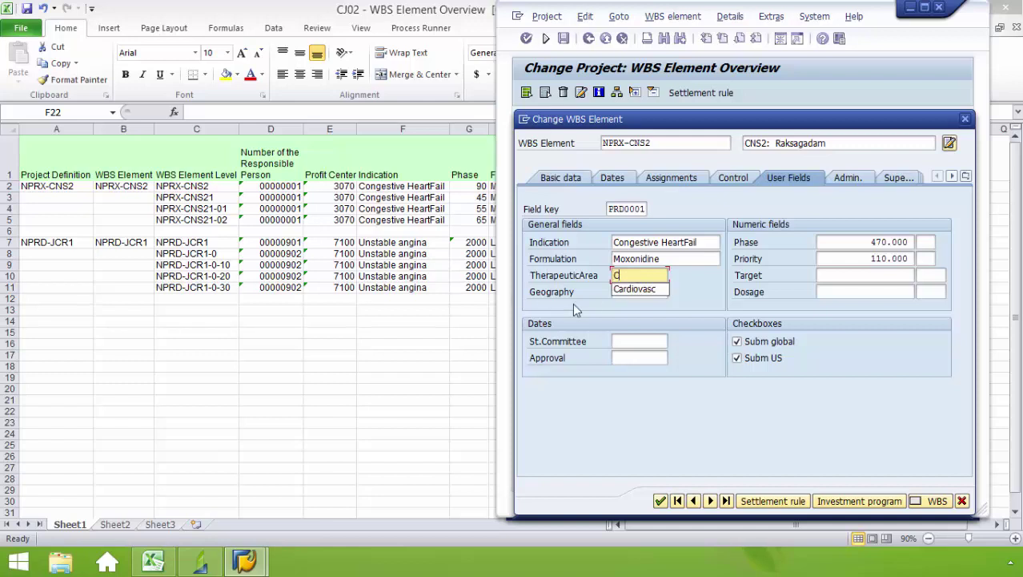
left_click(623, 290)
left_click(610, 294)
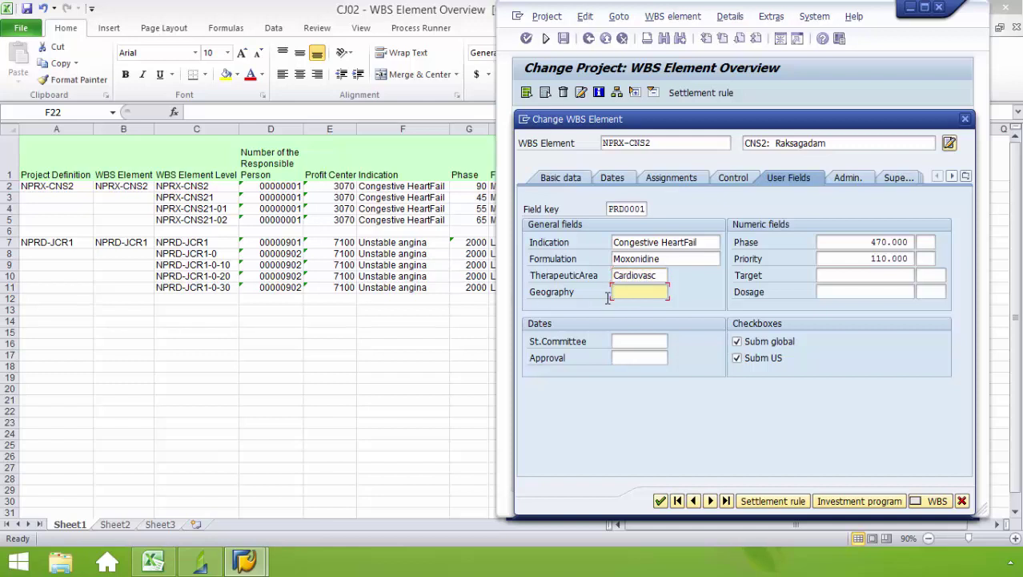
type("UK")
Change the Phase value to 9 and the Priority to 120.
left_click(883, 241)
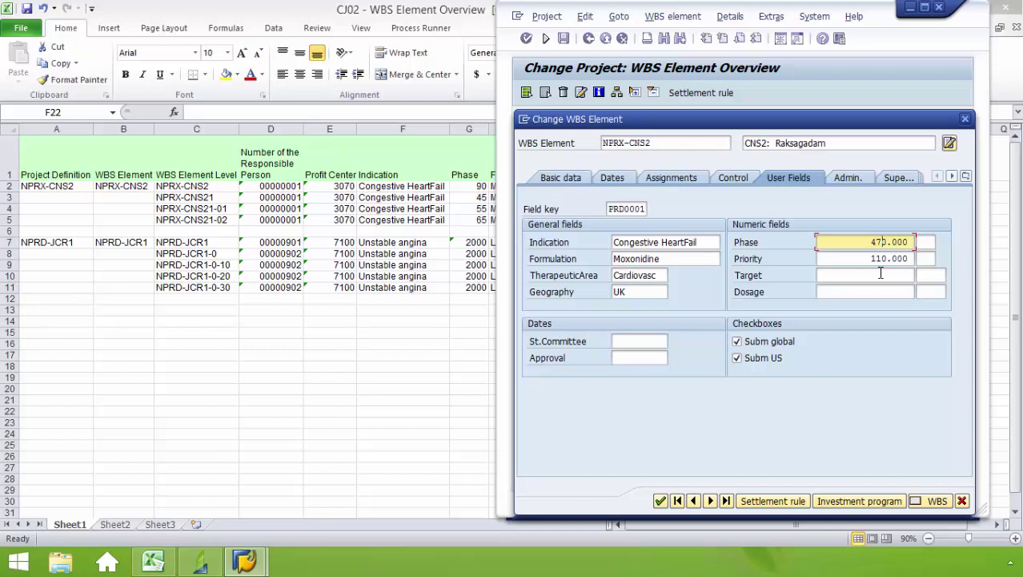
key("BackSpace")
left_click(887, 259)
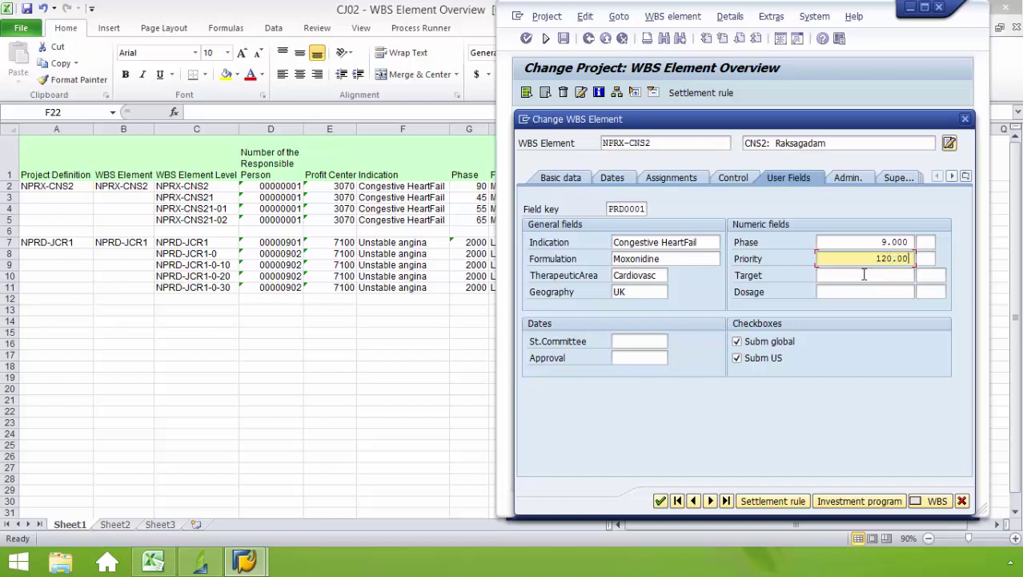
Set the St.Committee date to 10/13/2014 and the Approval date to 10/30/2014.
left_click(642, 342)
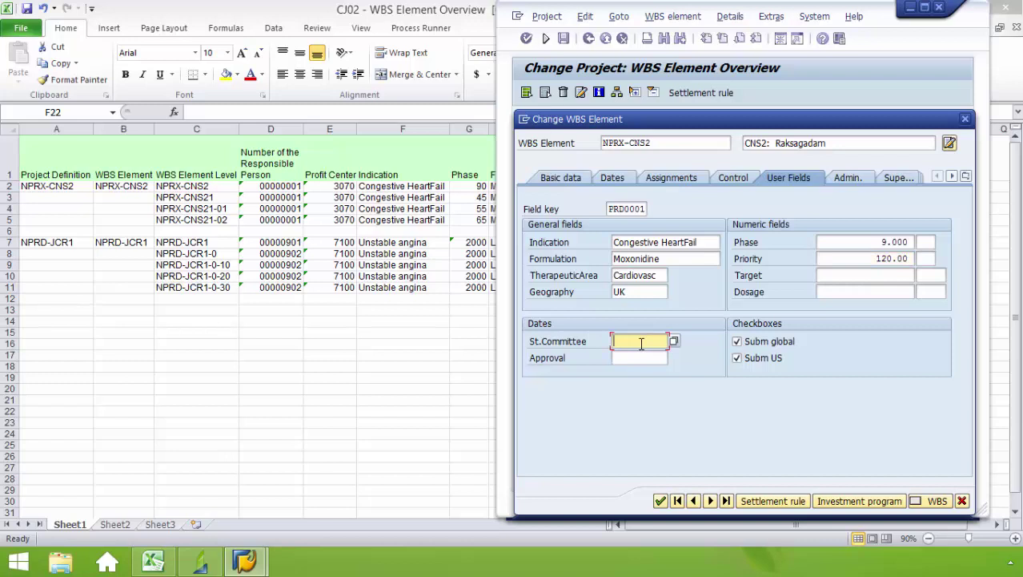
type("10")
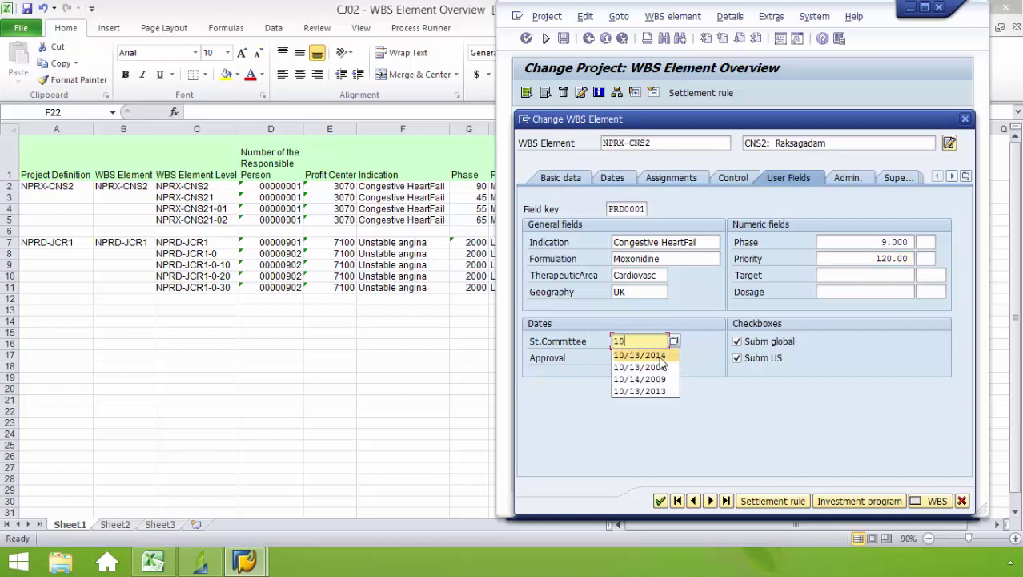
left_click(633, 354)
left_click(630, 358)
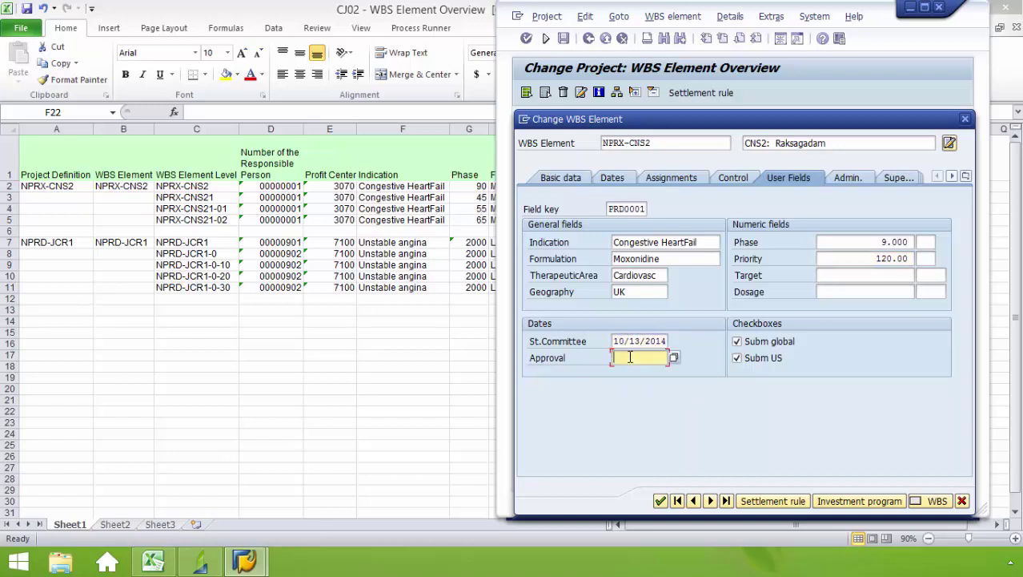
type("10")
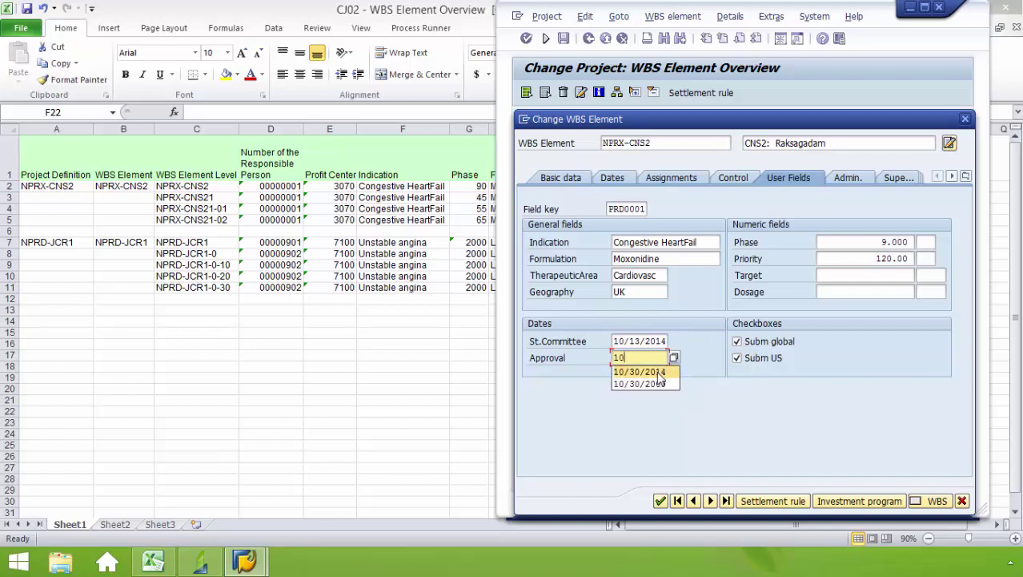
left_click(653, 371)
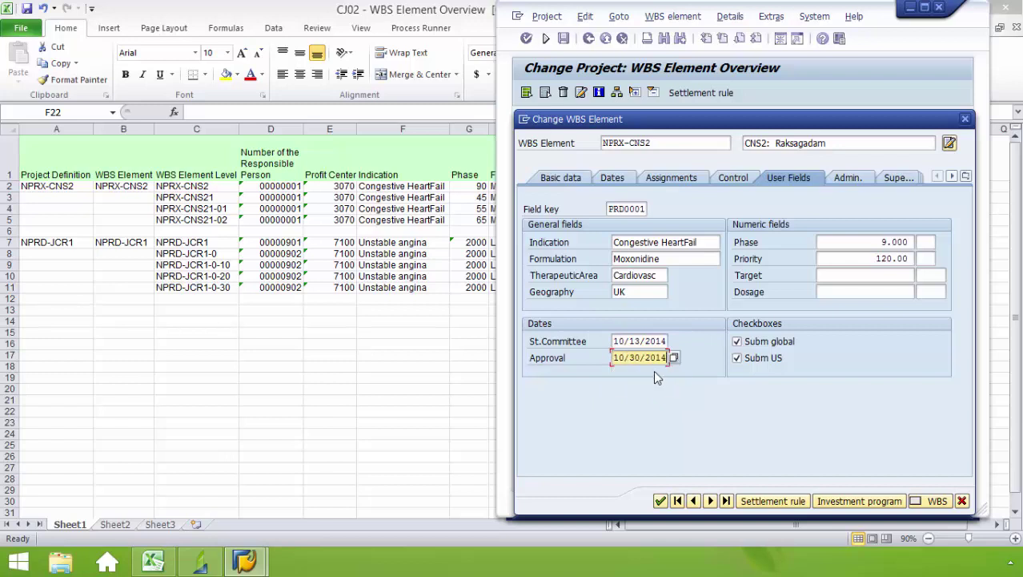
Mark NPRX-CNS2 as planning, account assignment and billing element, then save the project.
left_click(570, 180)
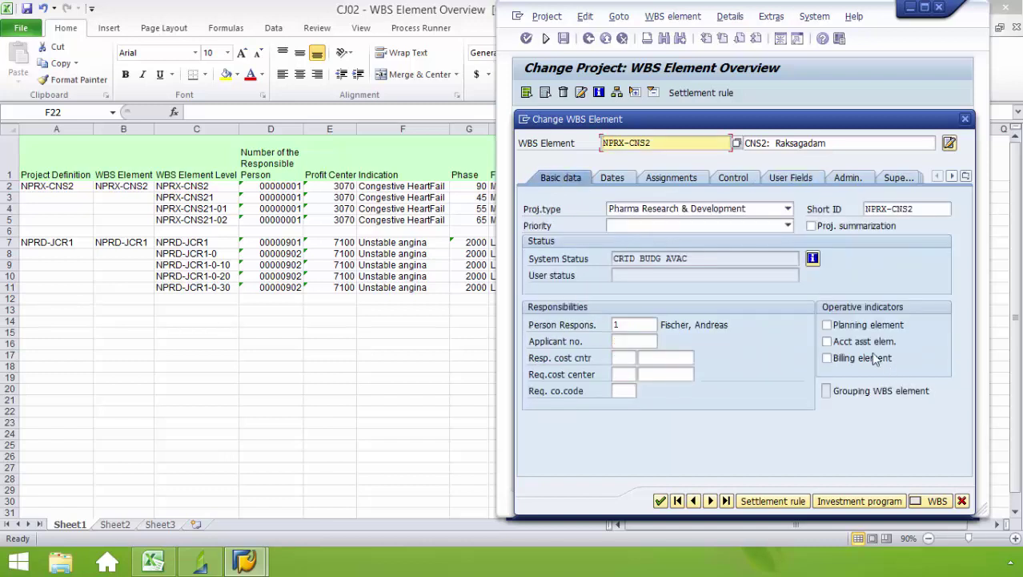
left_click(826, 324)
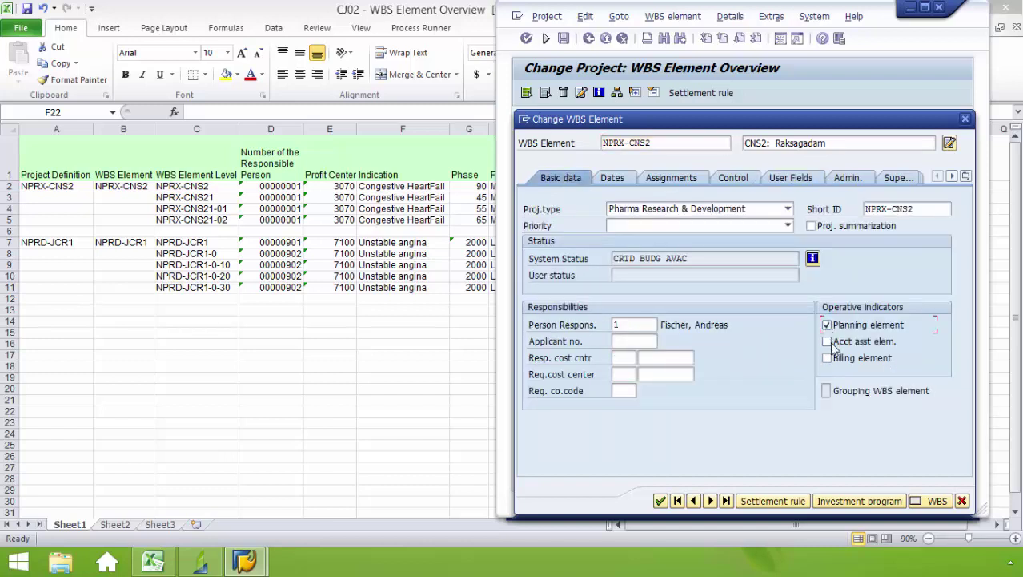
left_click(828, 341)
left_click(828, 358)
left_click(660, 500)
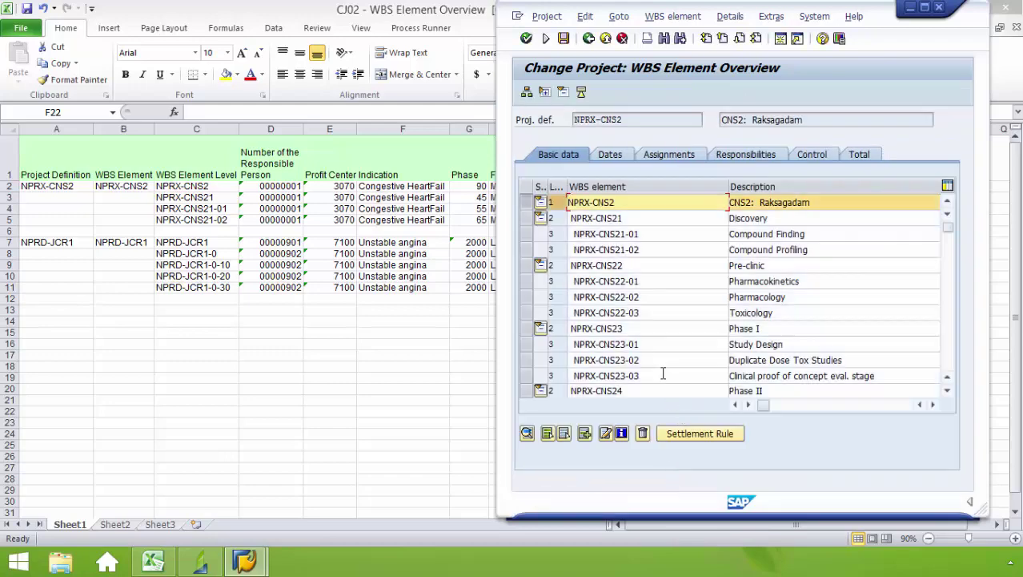
left_click(565, 39)
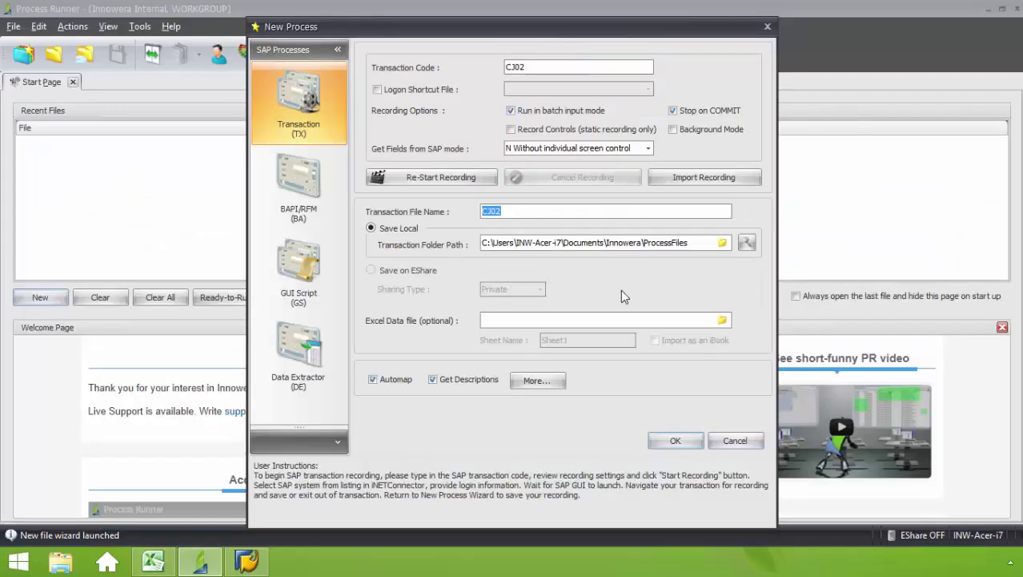
Accept the recording as process CJ02.itf and view its run settings.
left_click(675, 440)
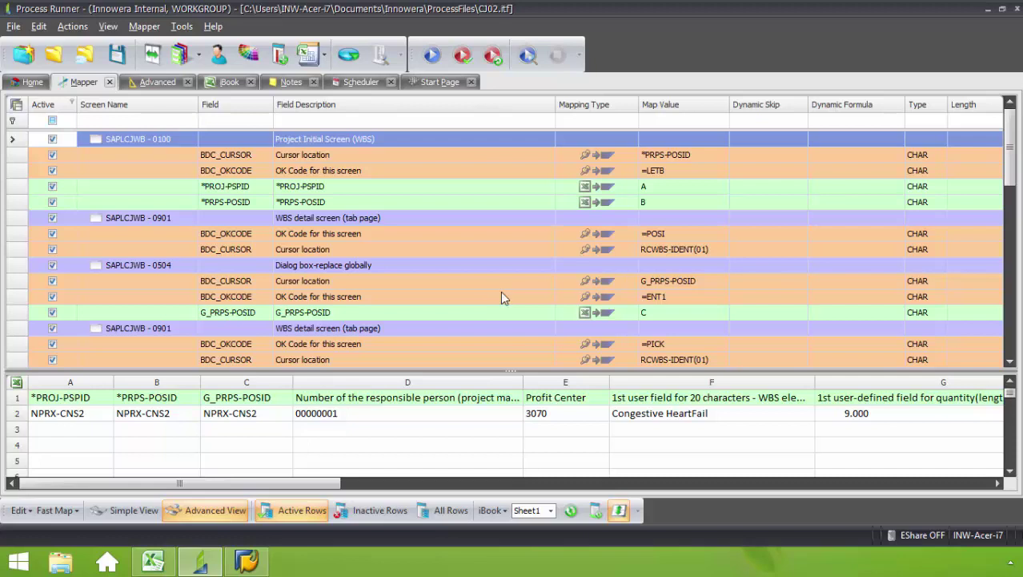
left_click(20, 82)
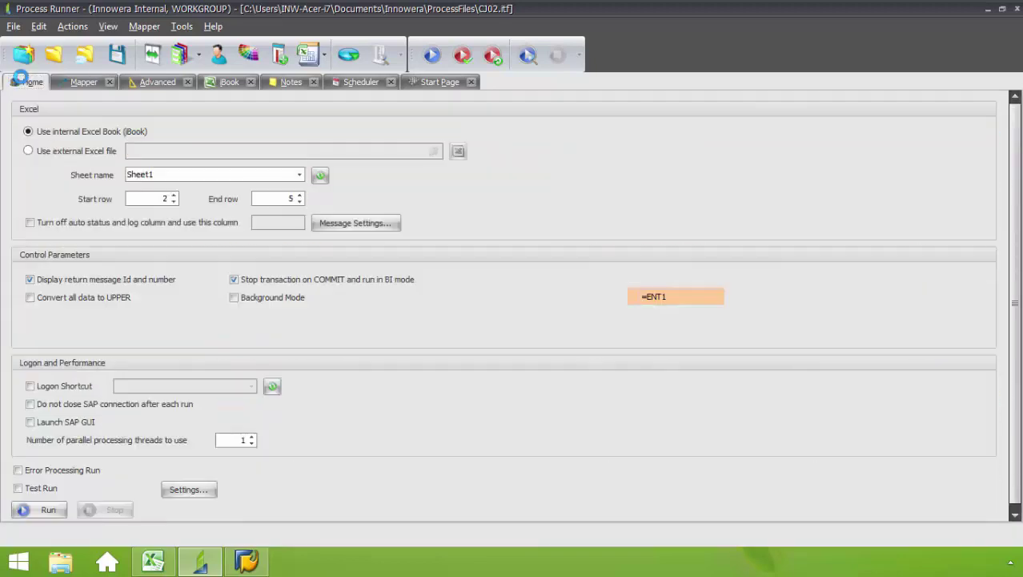
Attach the Desktop workbook CJ02 - WBS Element Overview.xls as the external data source.
left_click(29, 151)
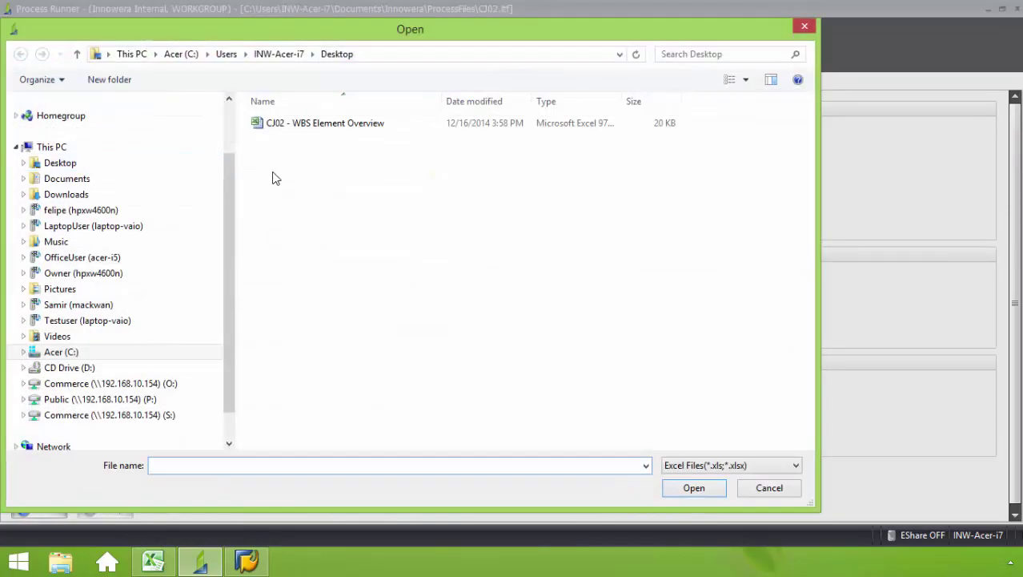
left_click(306, 124)
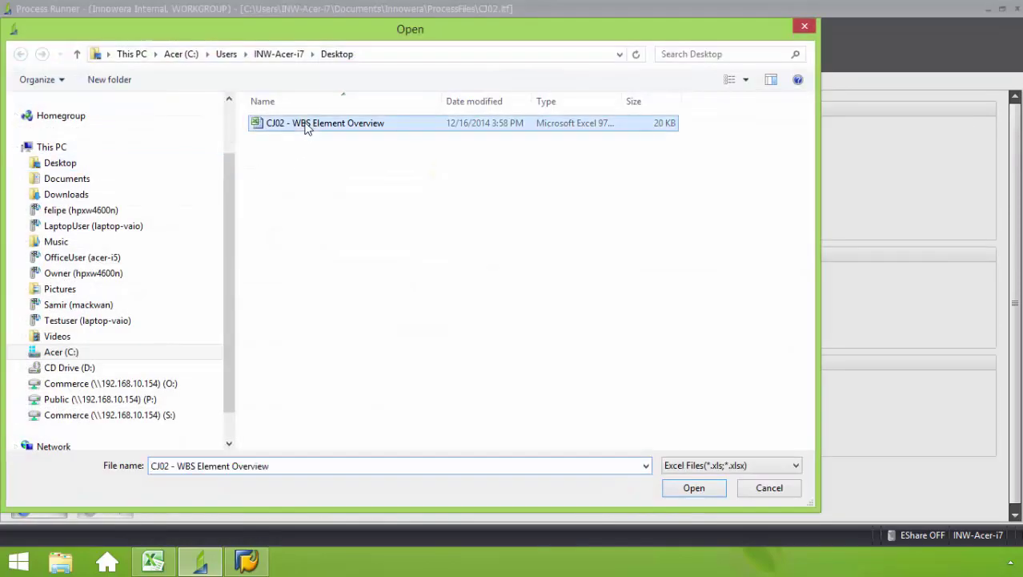
left_click(691, 487)
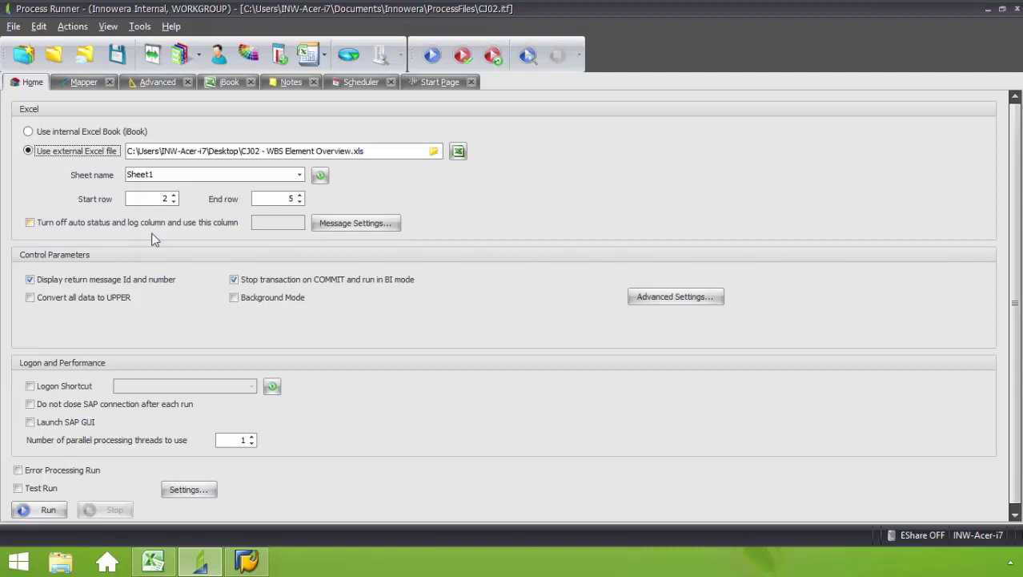
Show the field mapping and enlarge the Excel data pane below it.
left_click(84, 85)
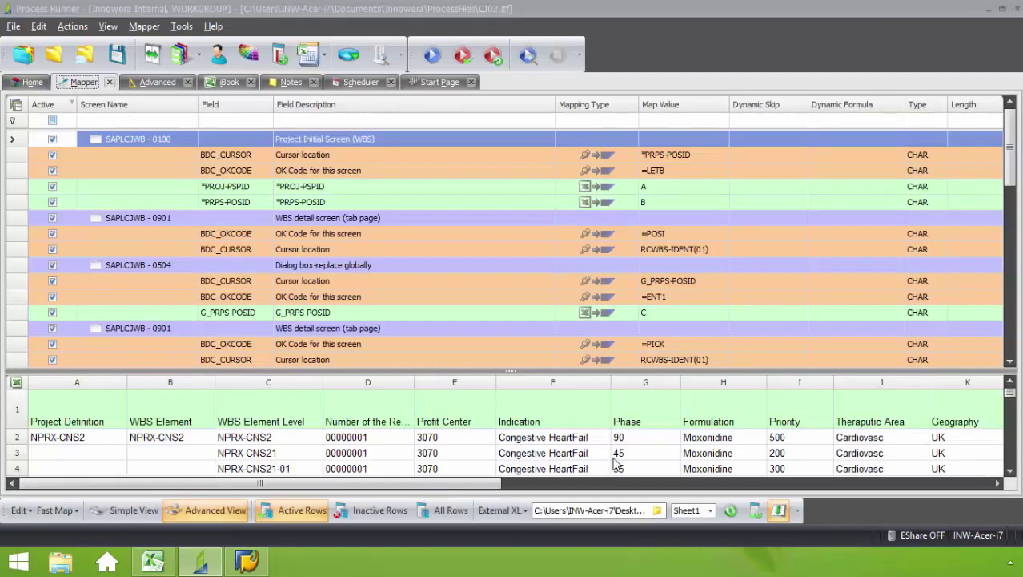
left_click(1010, 471)
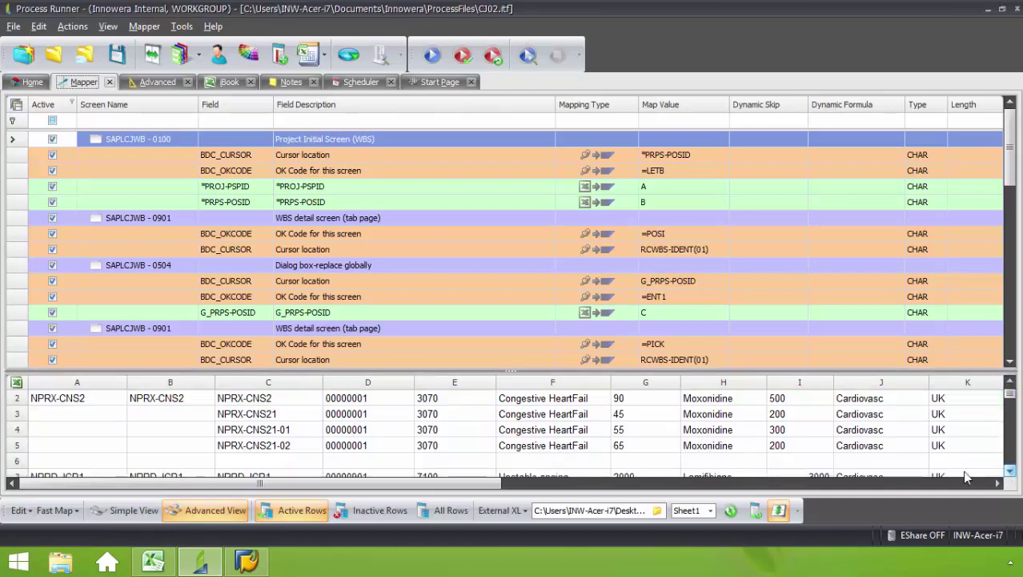
left_click_drag(487, 371, 487, 311)
left_click(1010, 322)
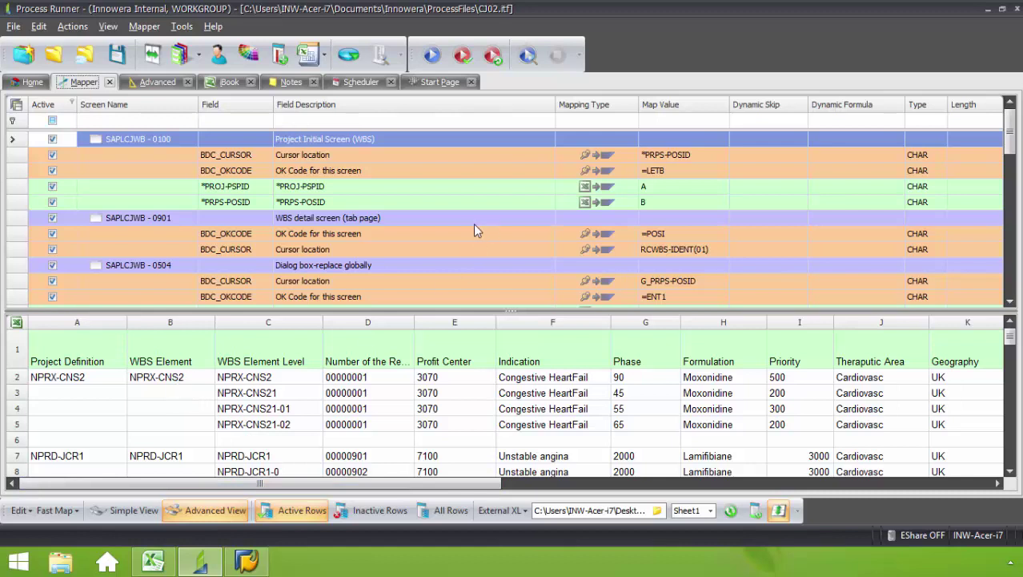
Describe *PROJ-PSPID as Project Definition and *PRPS-POSID as WBS Element.
left_click(335, 186)
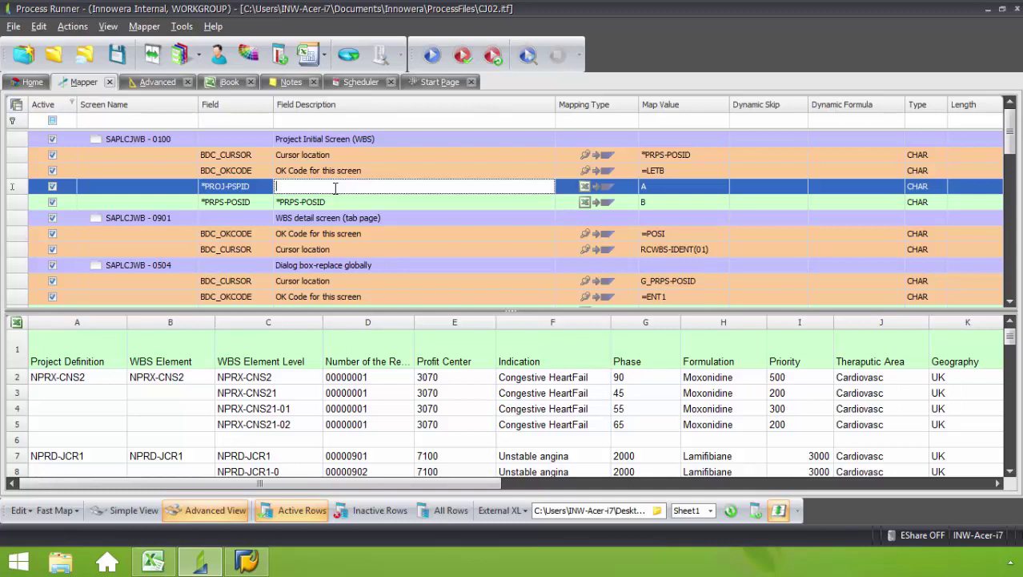
type("Project Definition")
left_click(308, 206)
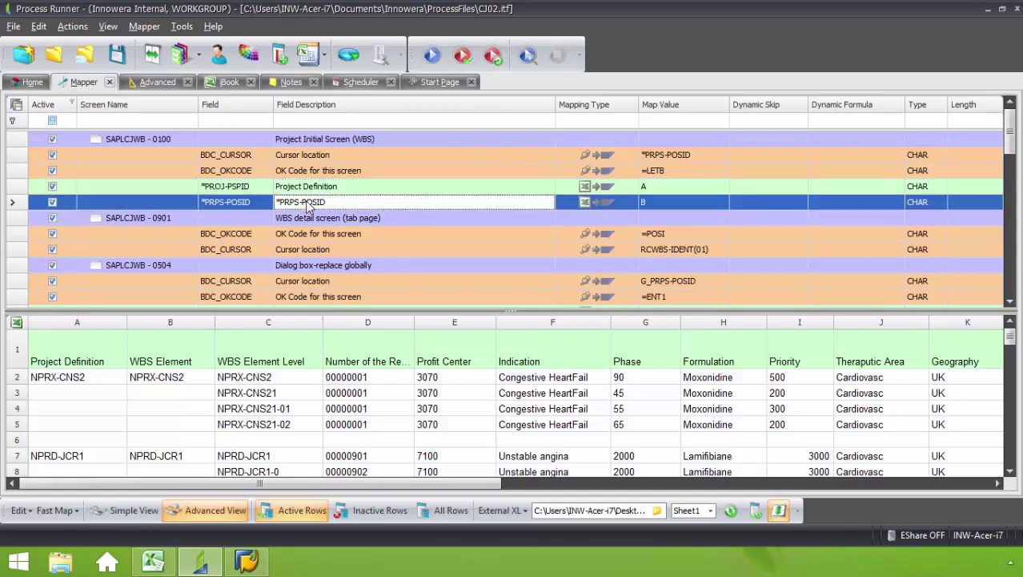
left_click(320, 204)
left_click(333, 203)
key("BackSpace")
key("BackSpace")
type("WBS Eleme")
Describe G_PRPS-POSID as WBS Element Level, then scroll through the remaining mapped fields.
scroll(350, 221, "down", 2)
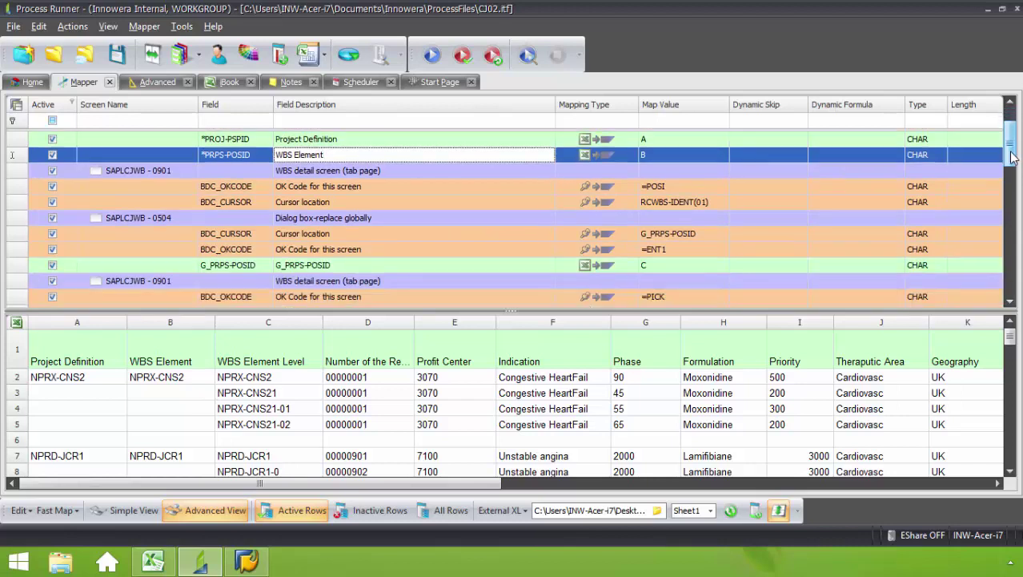
left_click(349, 220)
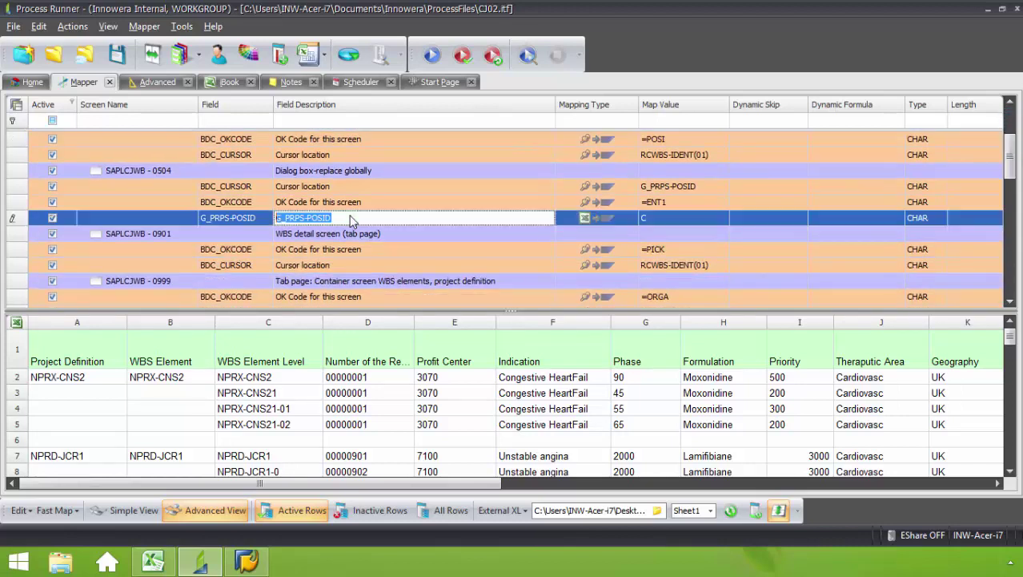
left_click(350, 221)
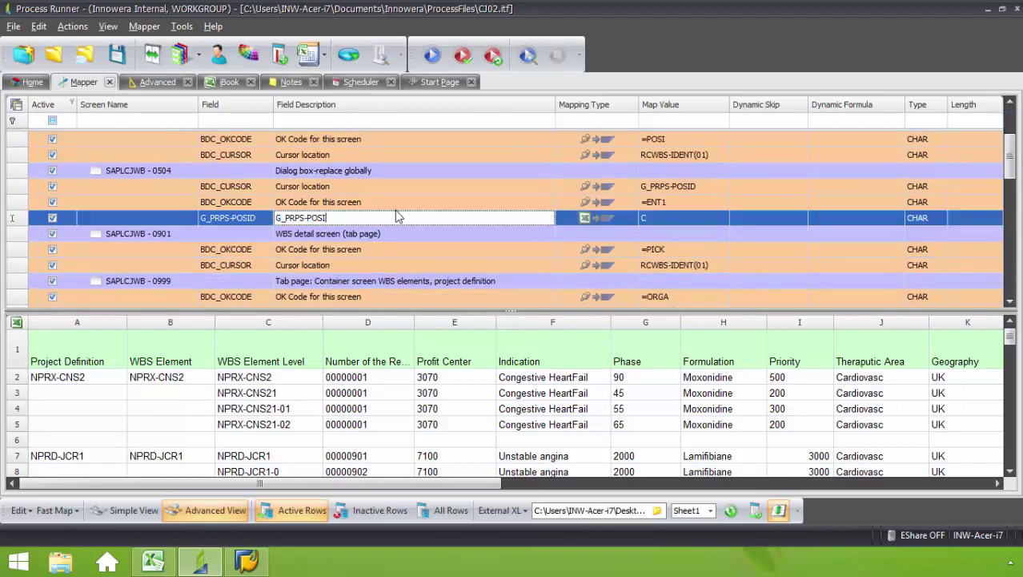
key("BackSpace")
key("BackSpace")
key("BackSpace")
key("BackSpace")
key("BackSpace")
key("BackSpace")
key("BackSpace")
key("BackSpace")
key("BackSpace")
key("BackSpace")
key("BackSpace")
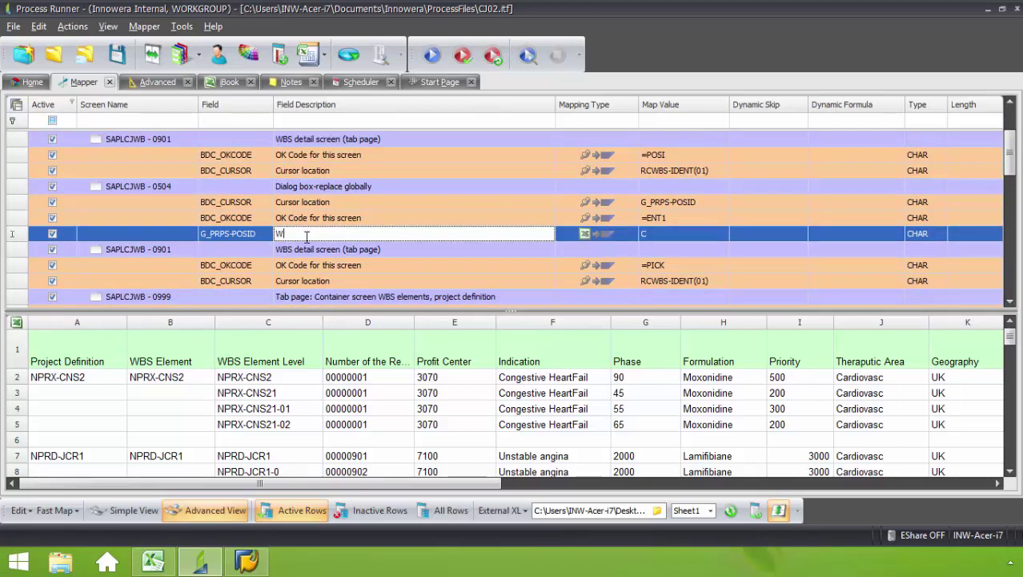
type("WBS Element Level")
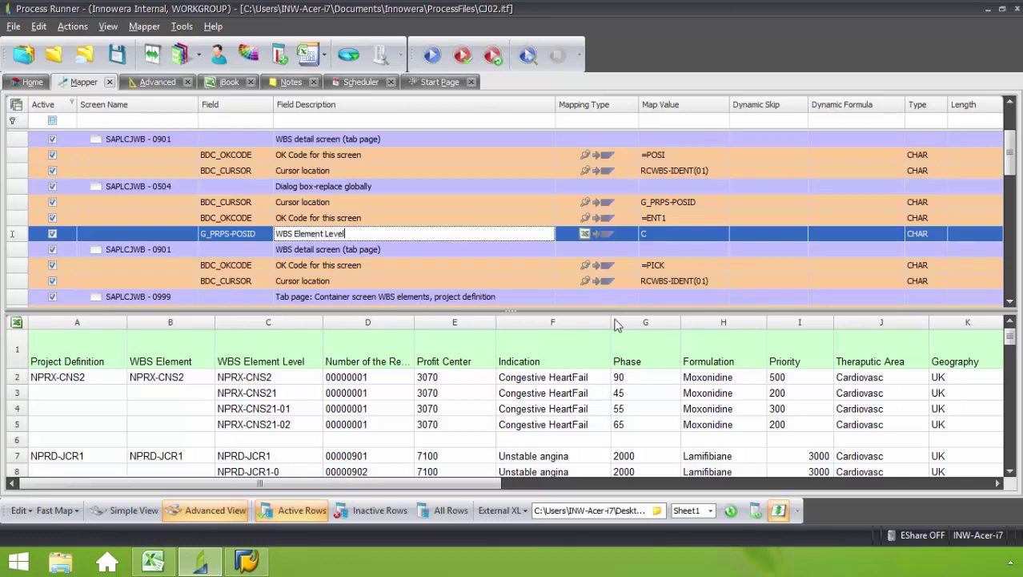
scroll(997, 176, "down", 2)
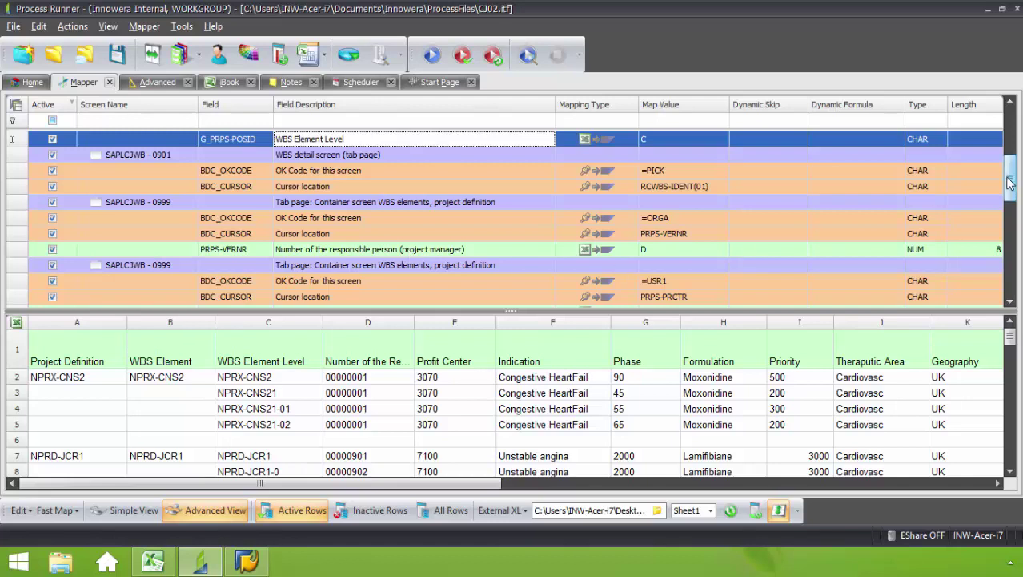
left_click_drag(1006, 184, 1007, 205)
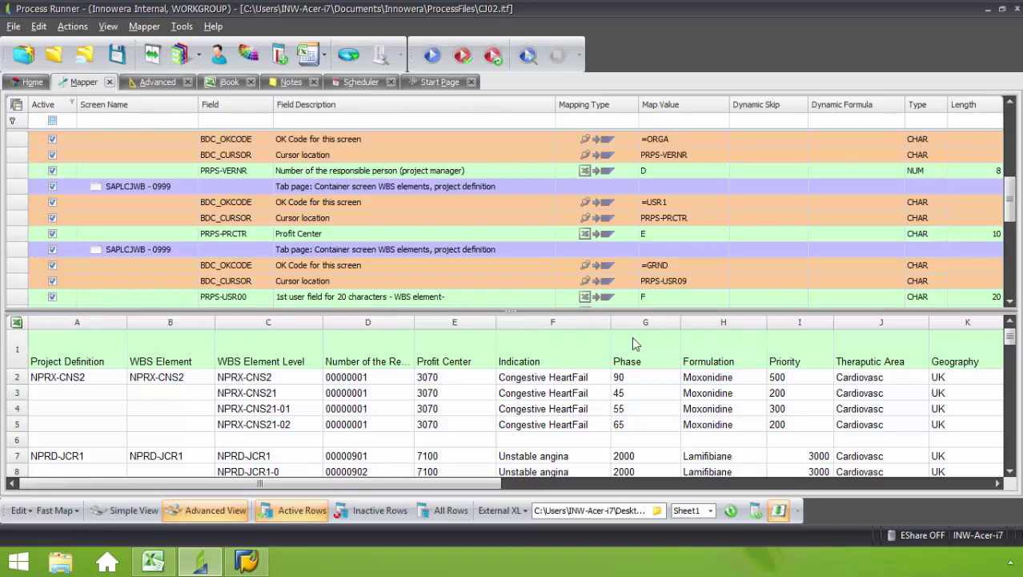
left_click_drag(1011, 210, 1014, 233)
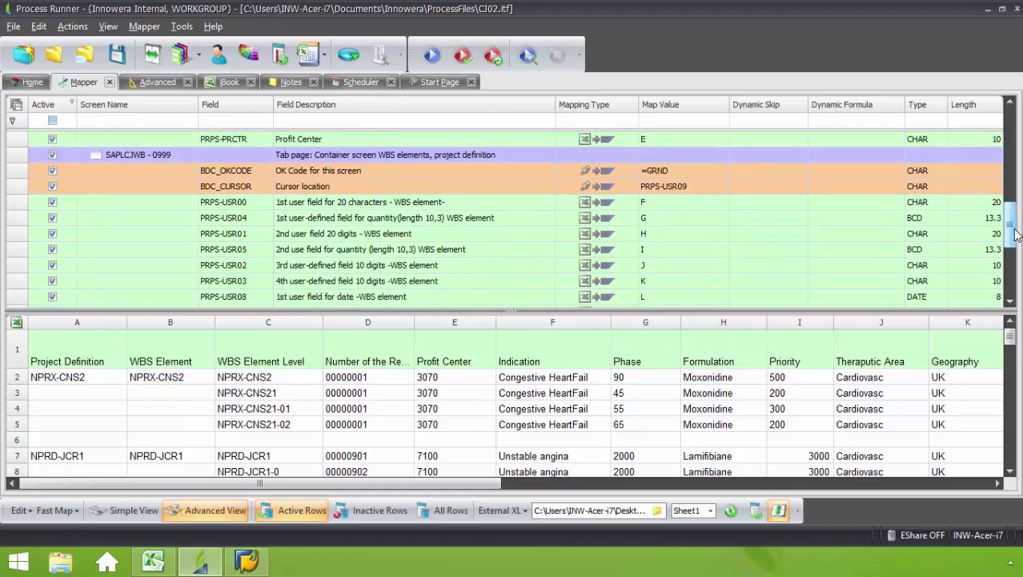
Rename user fields USR00–USR05 to Indication, Phase, Formulation, Priority, Theraputic Area and Geography.
double_click(425, 202)
type("Indication")
left_click(354, 217)
type("Phase")
left_click(358, 233)
type("Formulation")
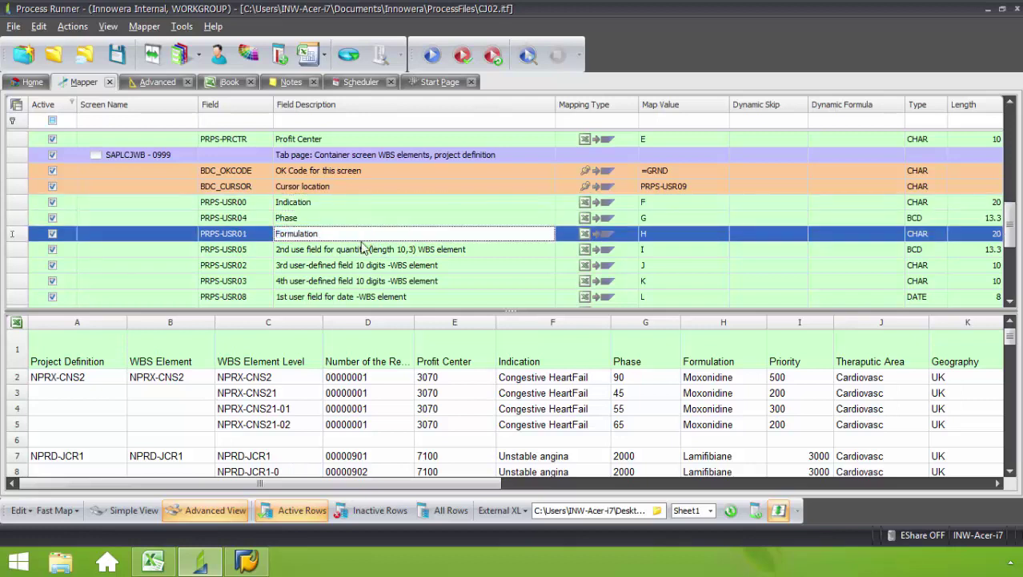
left_click(397, 249)
type("Priority")
left_click(409, 265)
type("Theraputic Area")
left_click(416, 284)
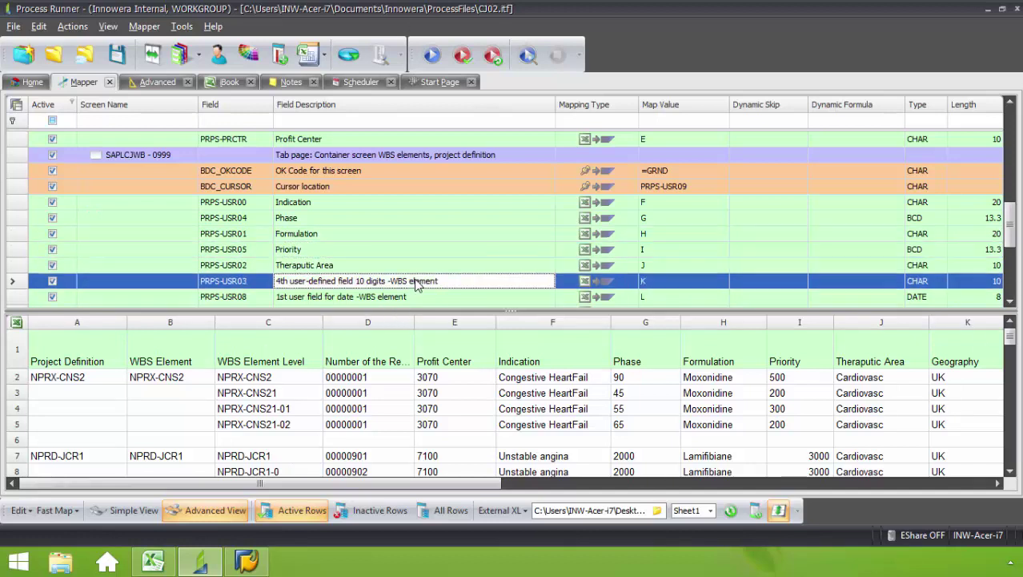
type("Geography")
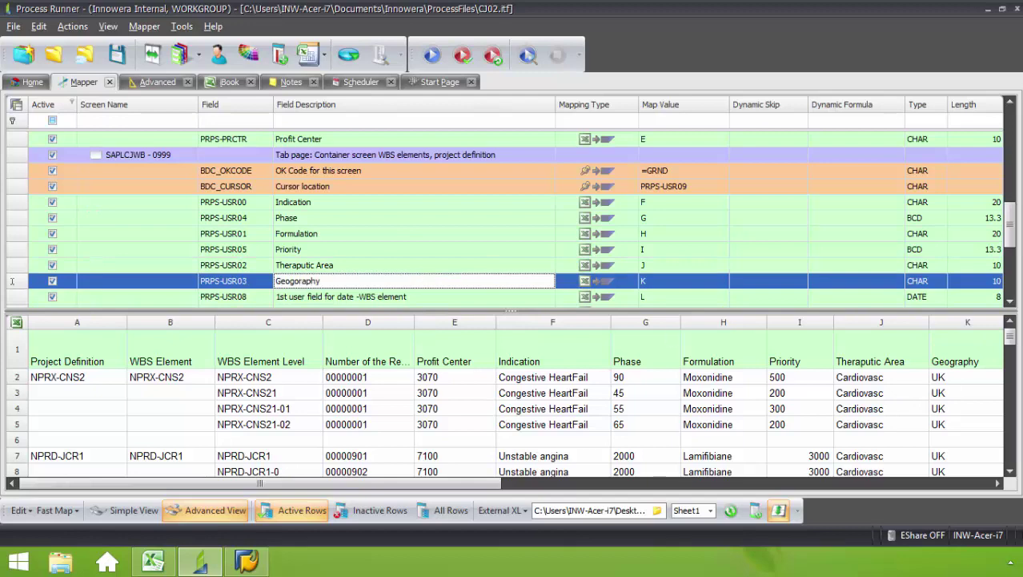
Rename user fields USR08 and USR09 to St. Committee and Approval.
scroll(335, 266, "down", 2)
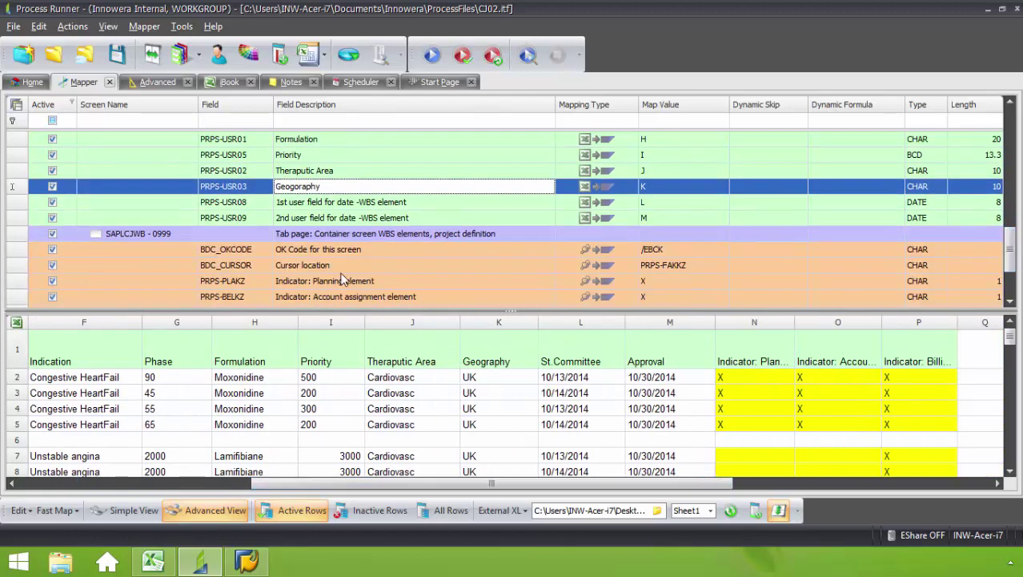
left_click(337, 205)
type("St. Com")
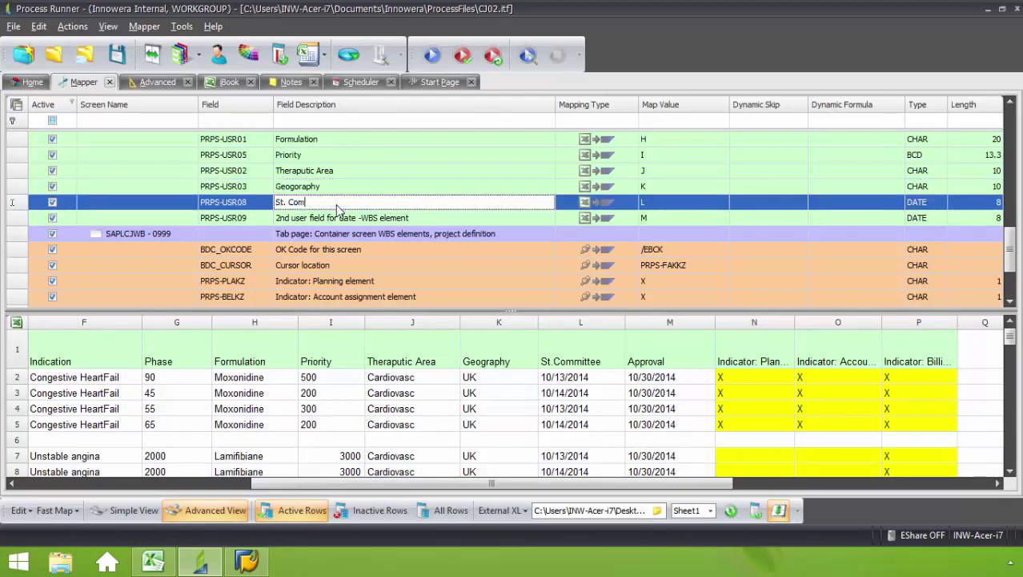
type("mittee")
left_click(339, 219)
type("Approval")
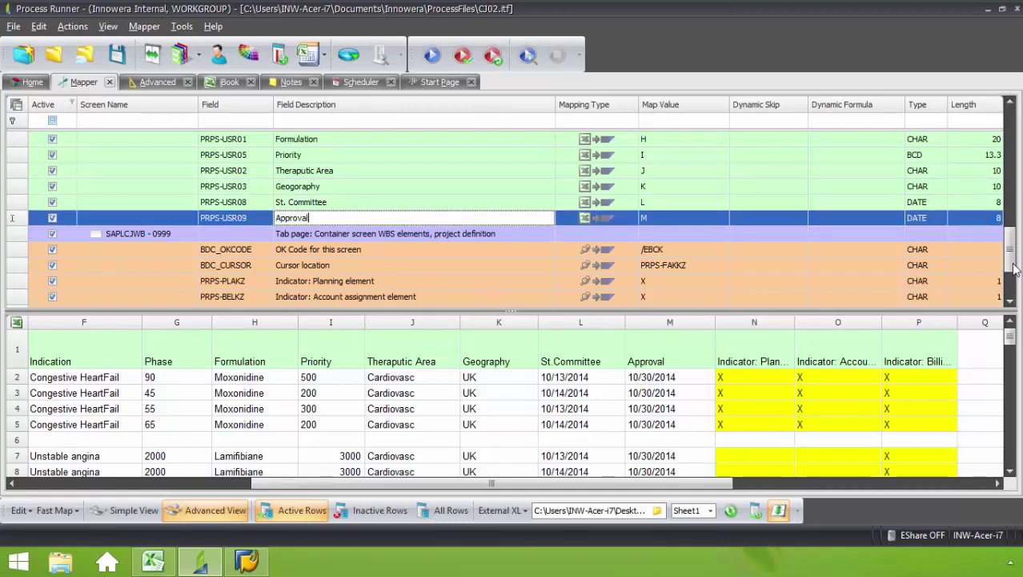
scroll(1013, 252, "down", 2)
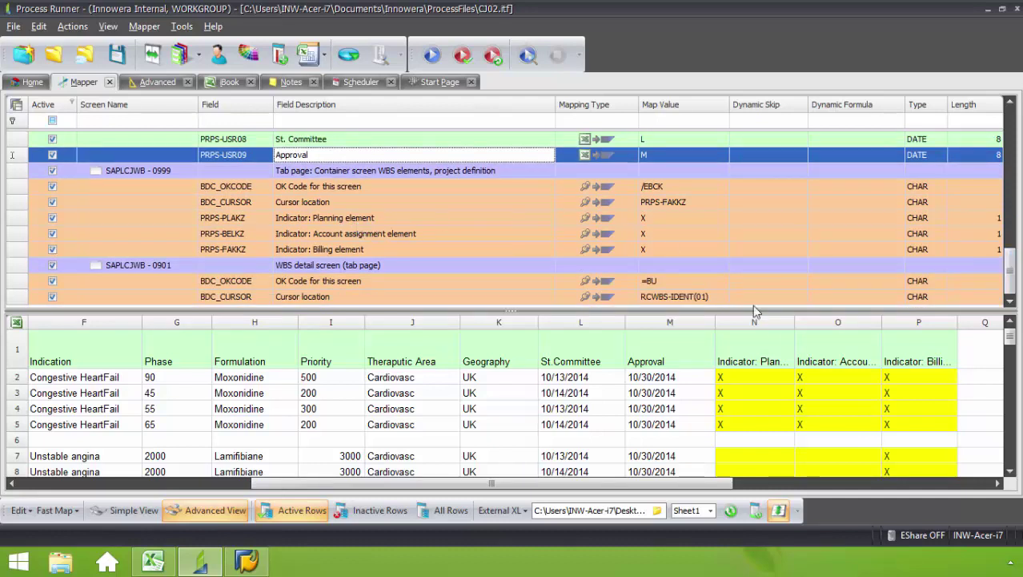
Map spreadsheet column N onto the PLAKZ planning element field.
left_click(765, 337)
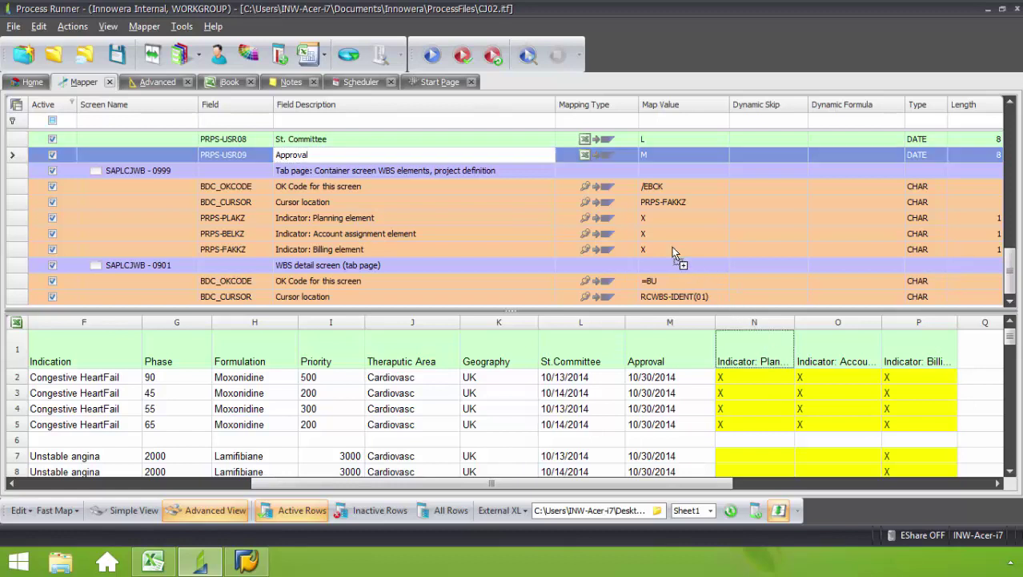
left_click_drag(661, 224, 661, 221)
left_click(620, 236)
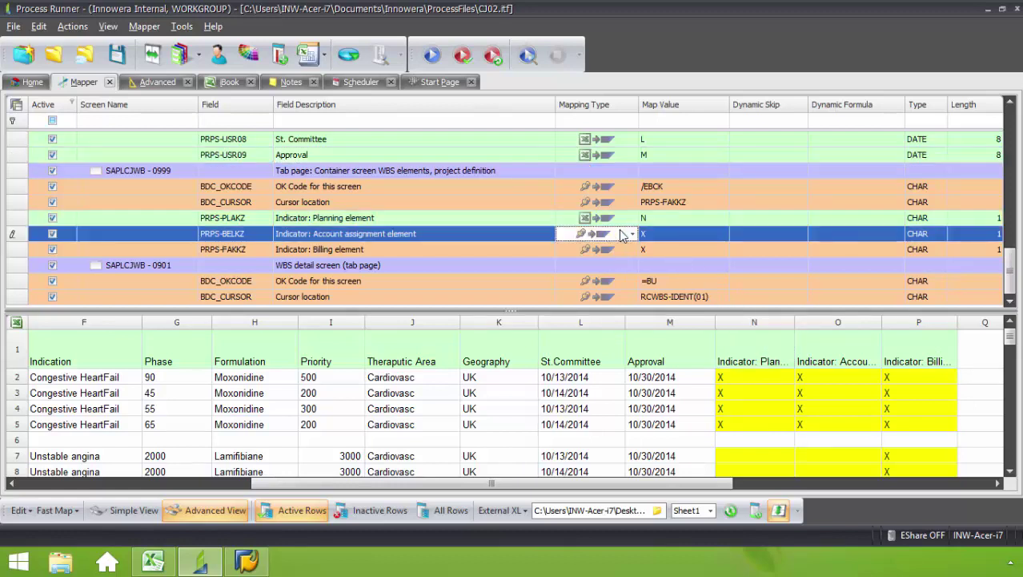
left_click(634, 234)
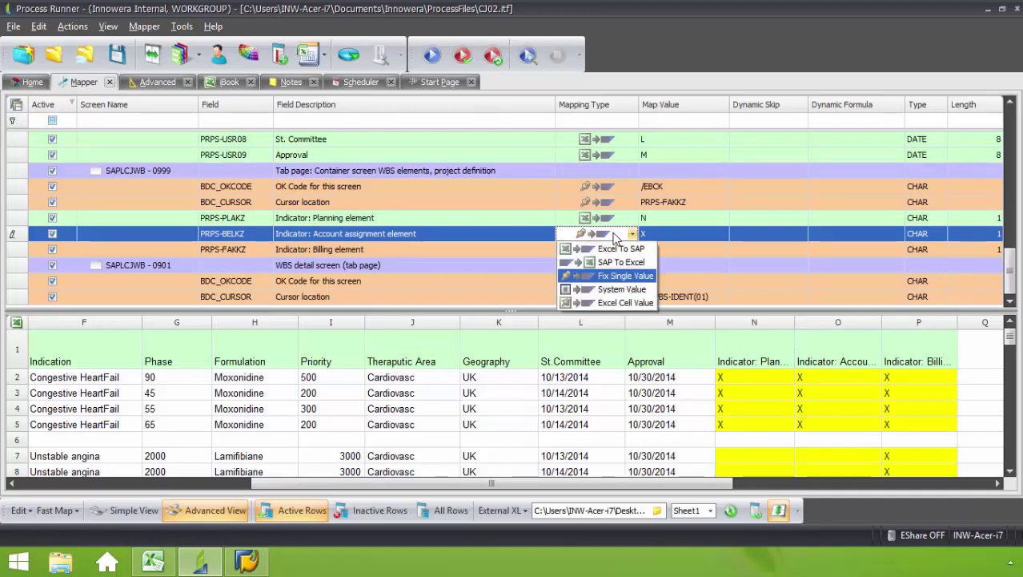
left_click(671, 250)
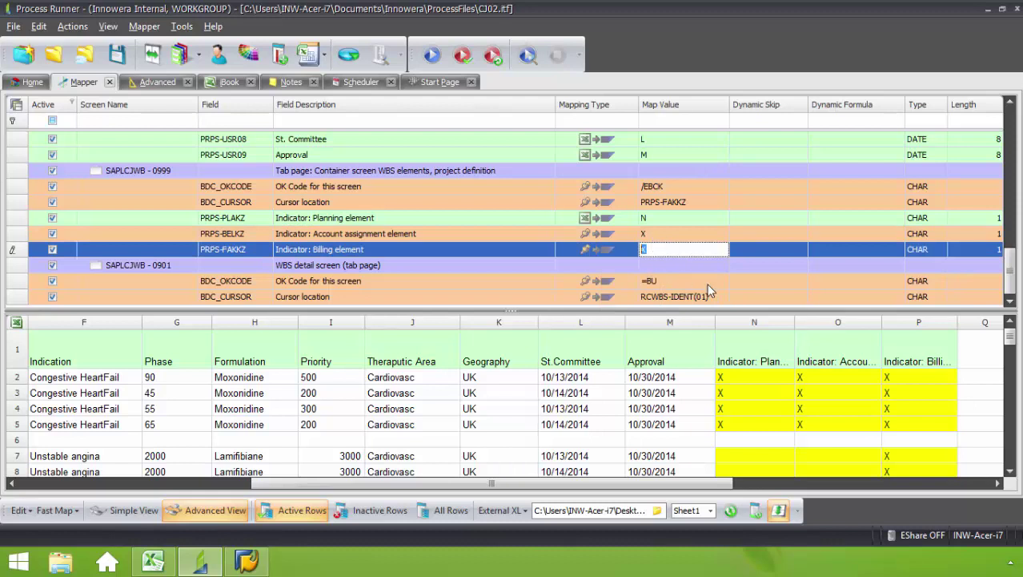
Map columns O and P onto the BELKZ account assignment and FAKKZ billing fields.
left_click(841, 351)
left_click_drag(841, 351, 725, 281)
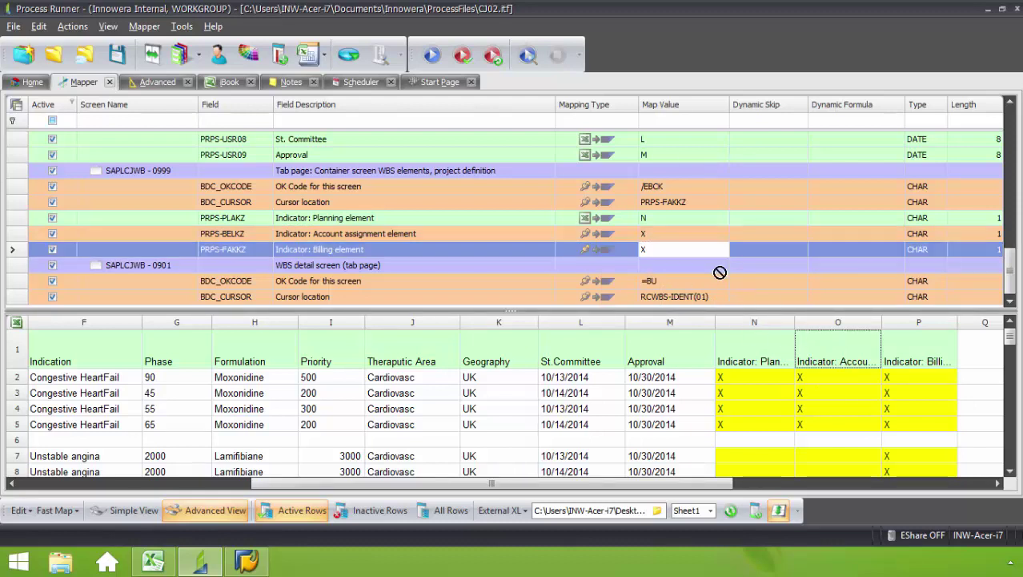
left_click_drag(653, 231, 654, 231)
left_click(926, 350)
left_click_drag(925, 350, 694, 248)
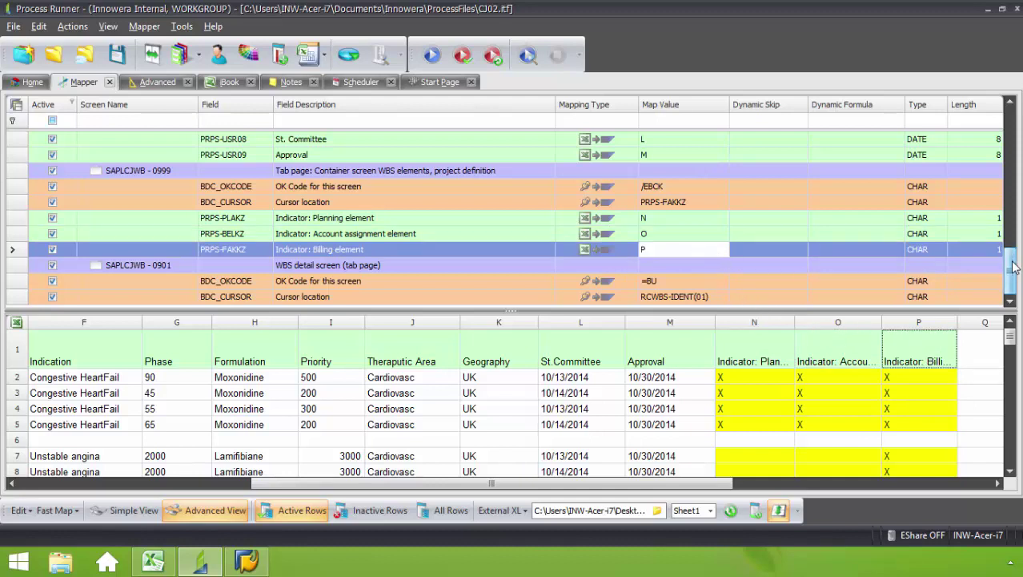
left_click_drag(1013, 279, 1014, 142)
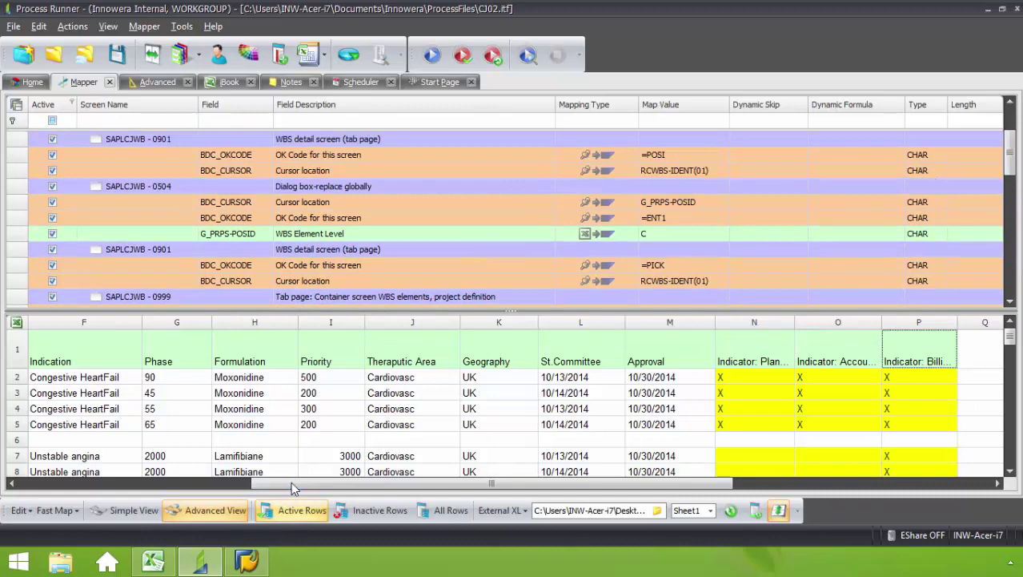
left_click_drag(290, 486, 35, 486)
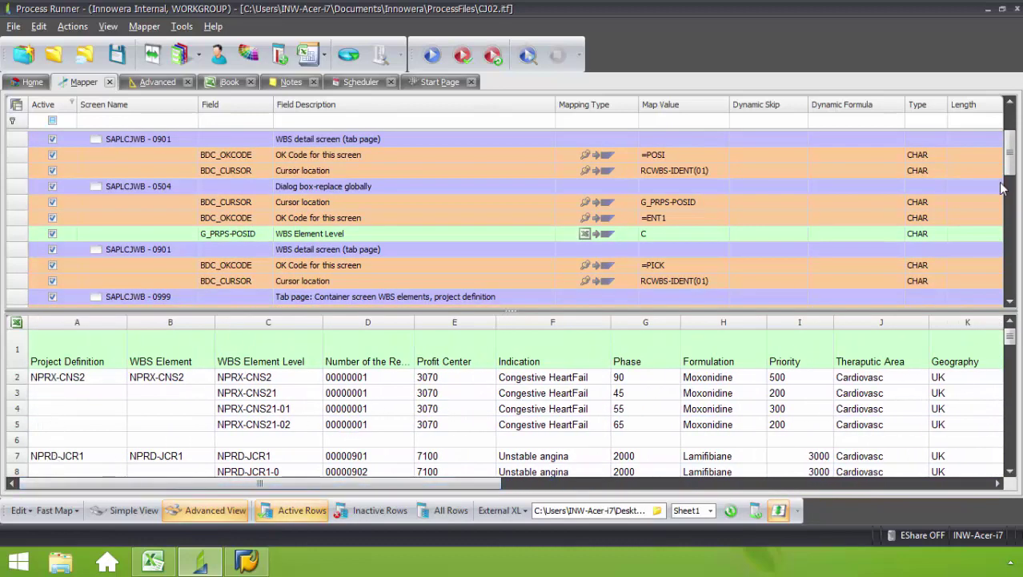
scroll(996, 156, "up", 1)
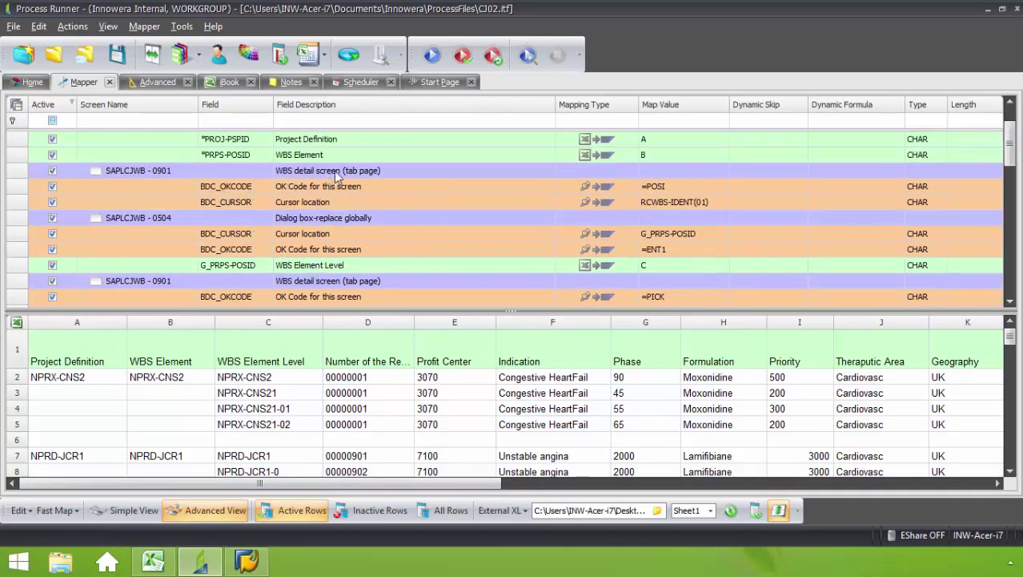
Set the SAPLCJWB-0901 WBS detail screen to Start Loop.
left_click(189, 176)
left_click(192, 171)
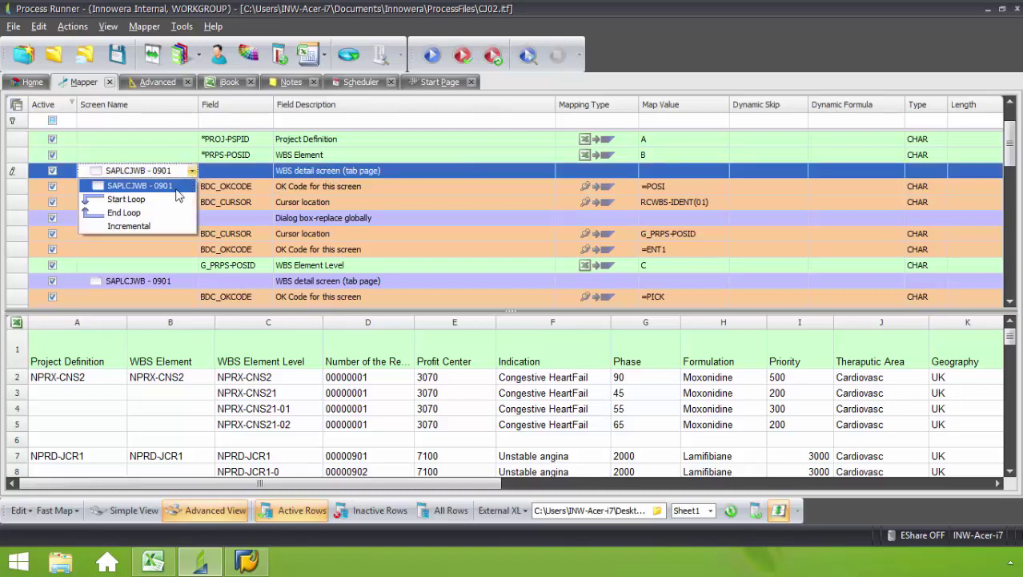
left_click(160, 198)
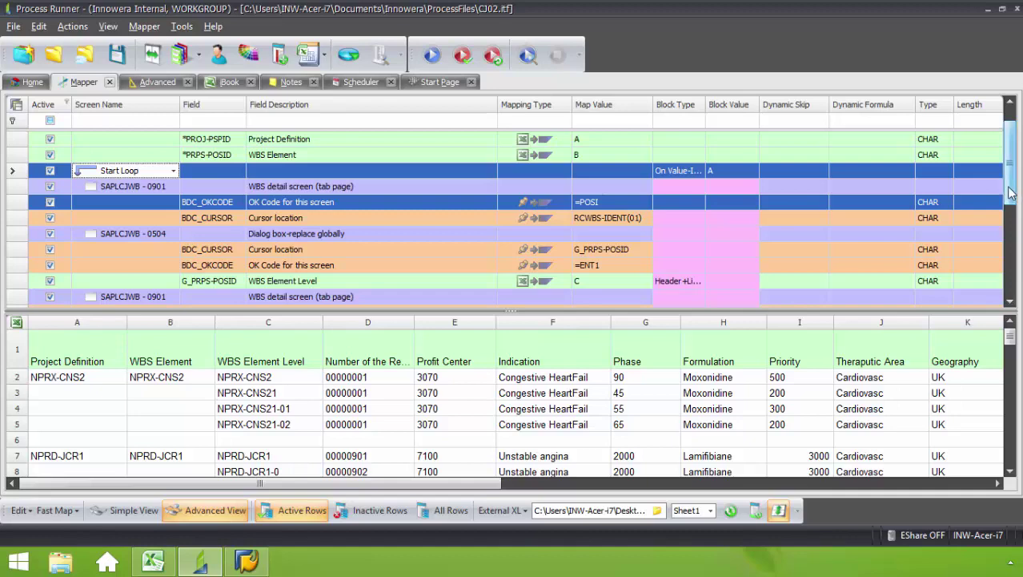
scroll(1009, 197, "down", 5)
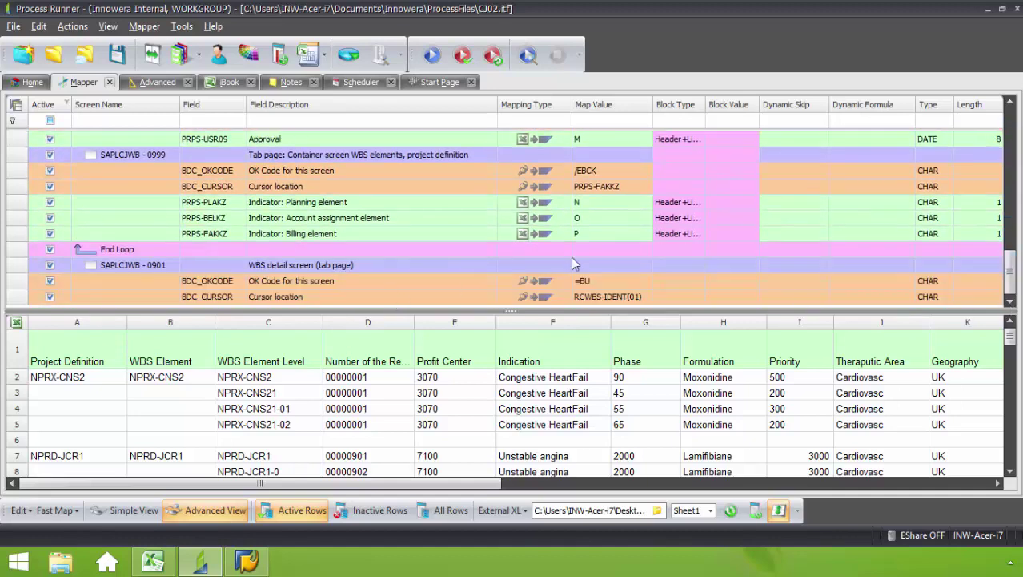
left_click_drag(1010, 274, 1010, 148)
Give the loop Block Type 'On Blank Cell In Column' with Block Value C.
left_click(700, 171)
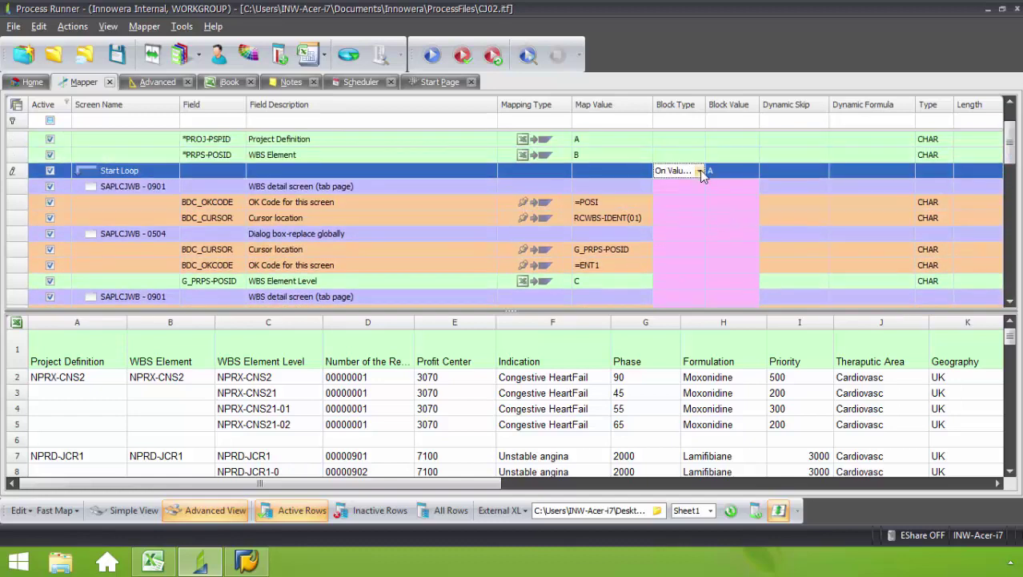
left_click(700, 171)
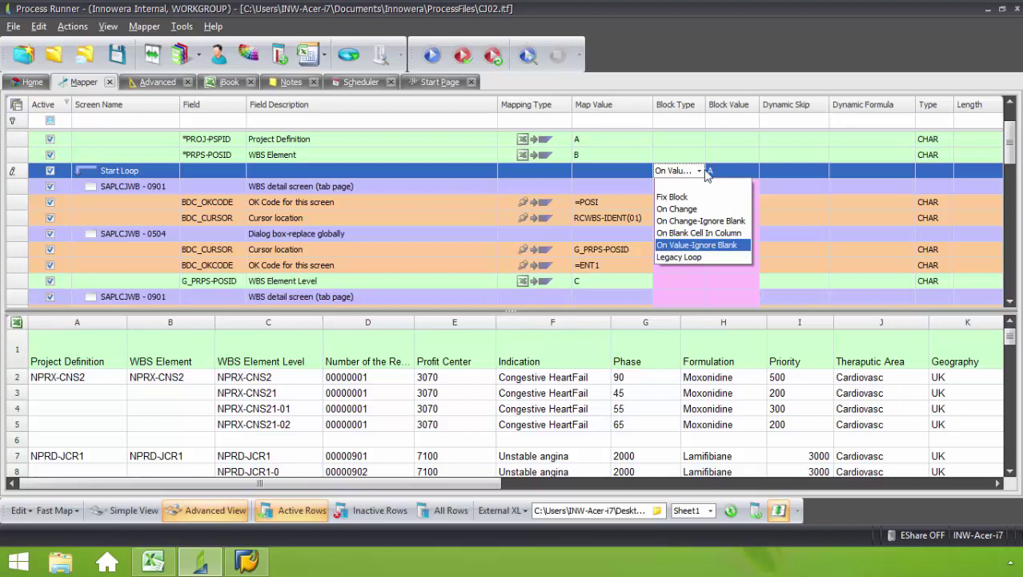
left_click(709, 232)
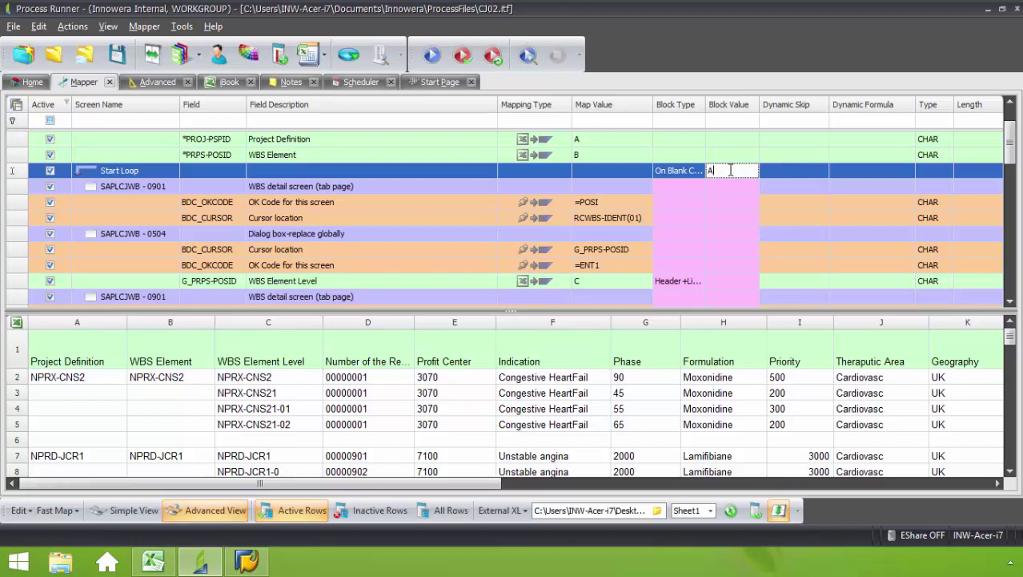
type("C")
left_click(761, 201)
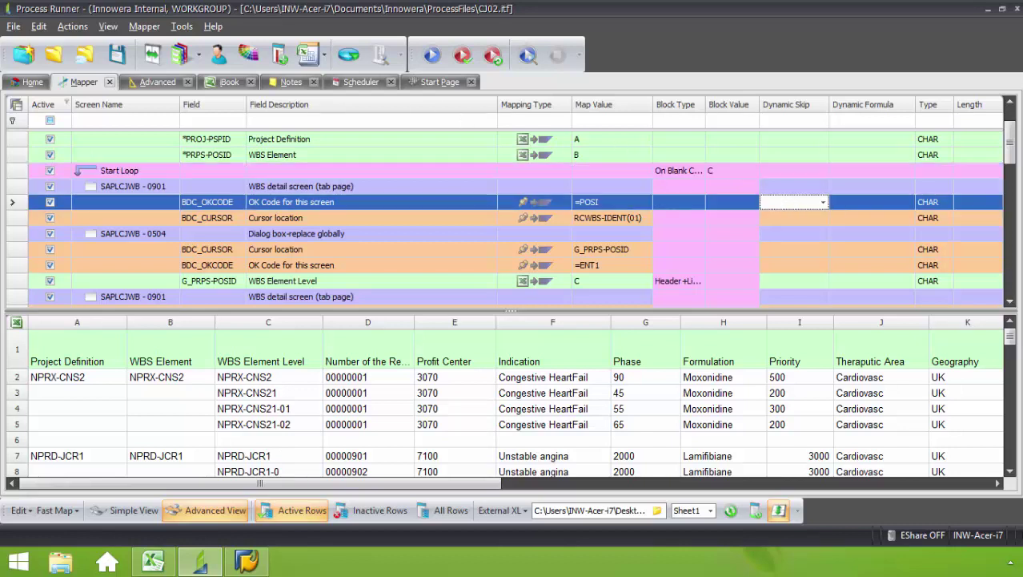
left_click_drag(1010, 159, 1012, 137)
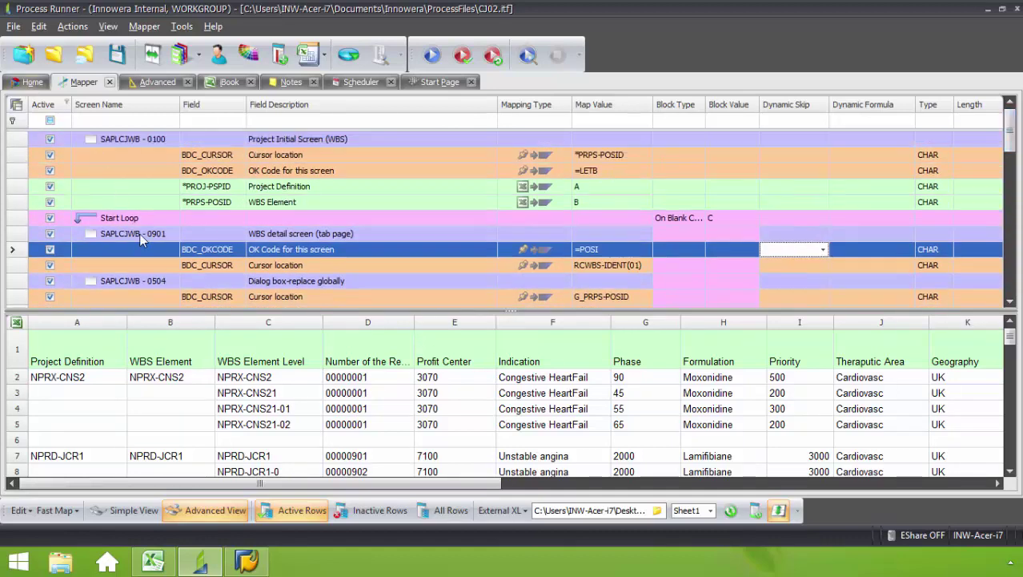
Test-run the CJ02 process with SAP logon, check the Excel results, then start the real run.
left_click(31, 82)
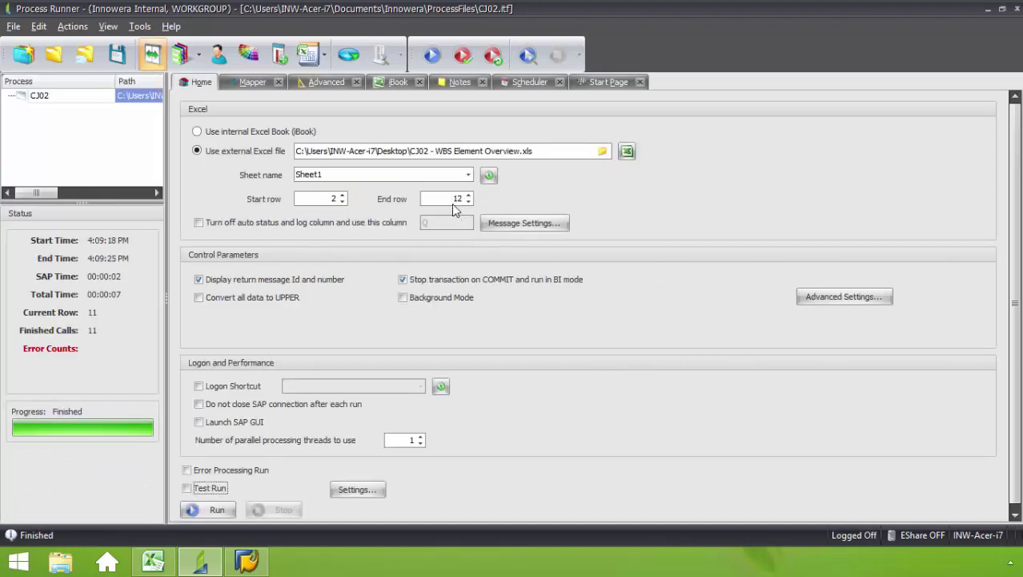
left_click(465, 56)
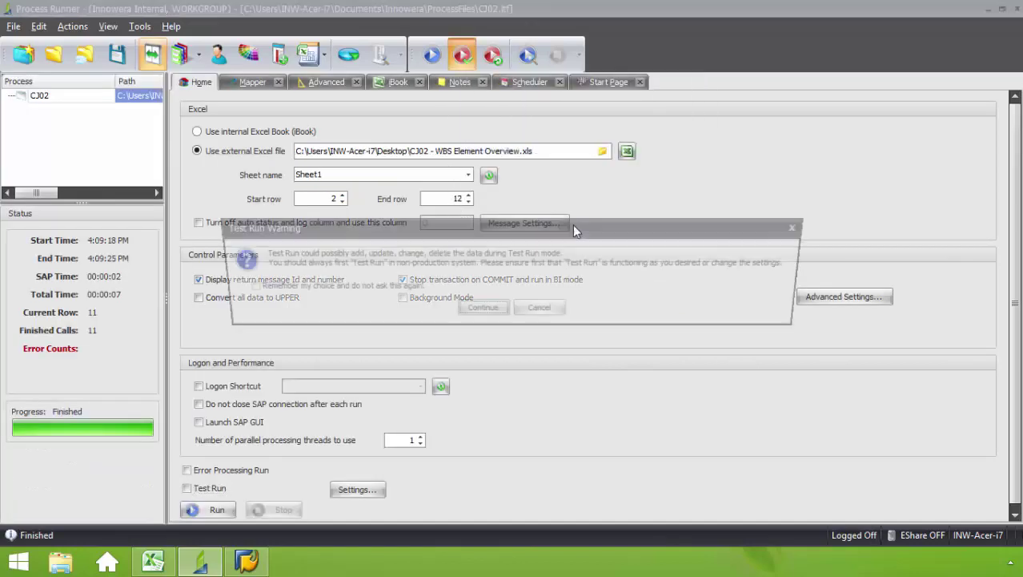
left_click(485, 309)
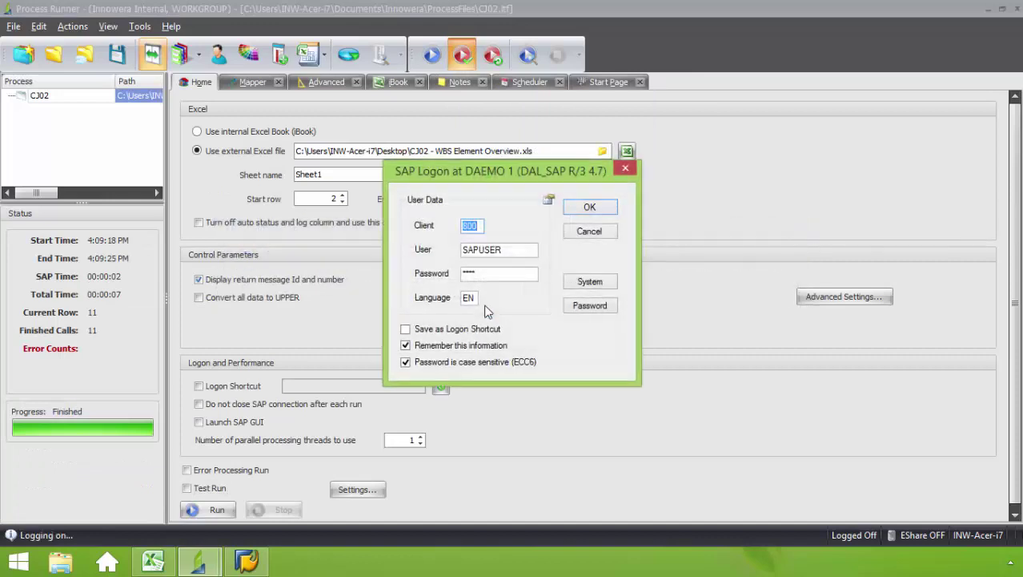
left_click(591, 207)
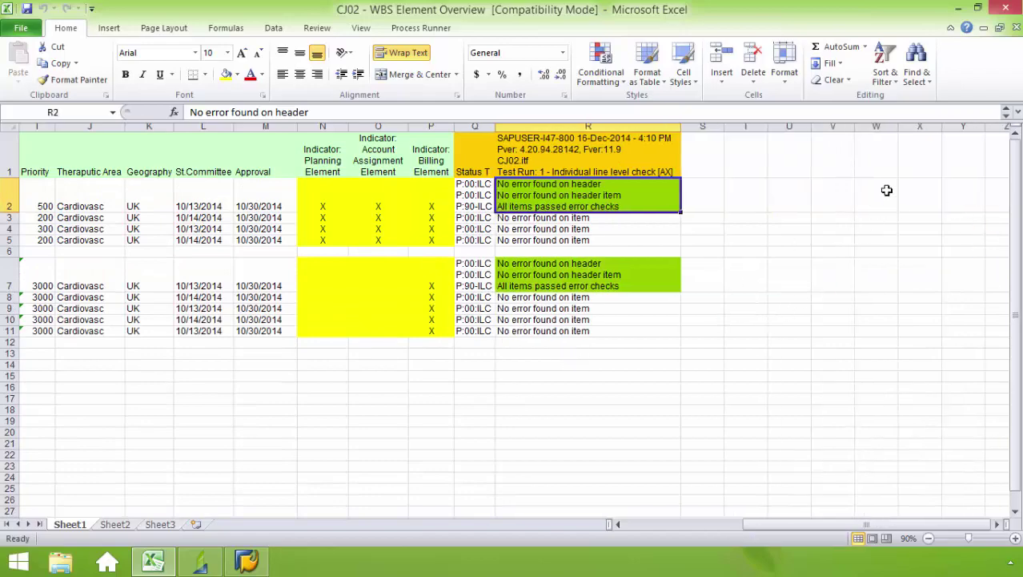
left_click(958, 9)
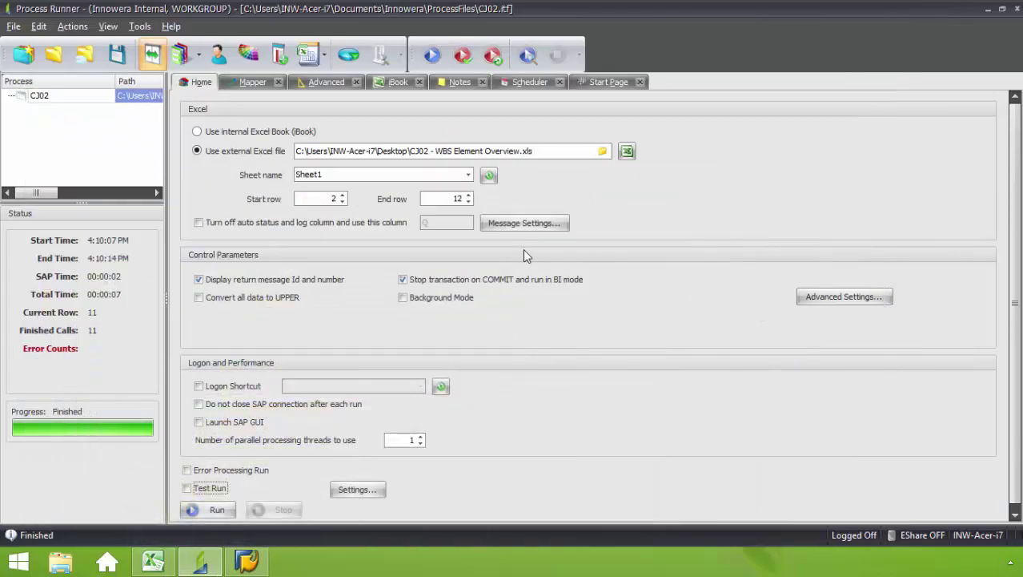
left_click(433, 55)
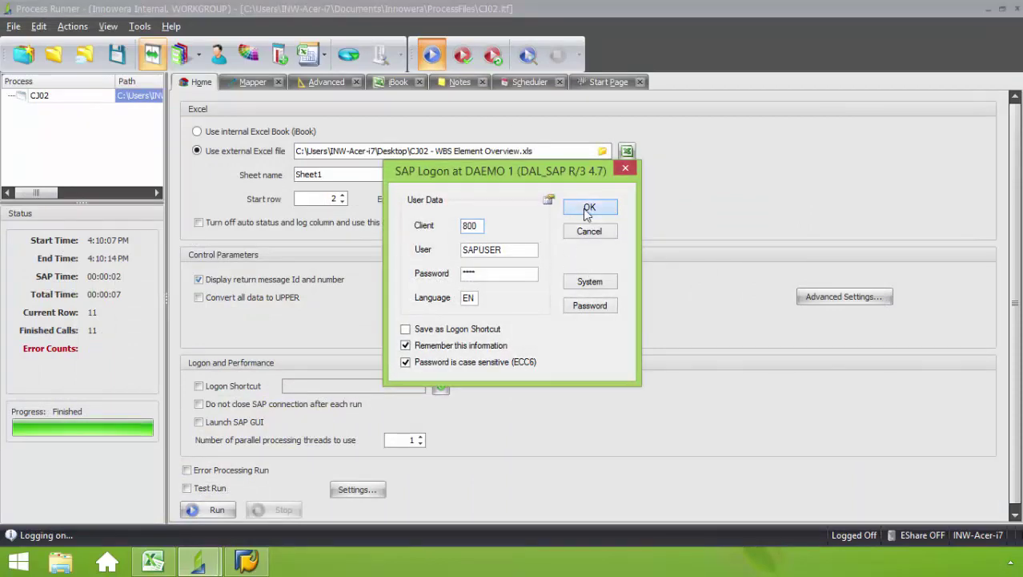
Confirm the SAP logon so the run writes its status into the Excel sheet.
left_click(589, 208)
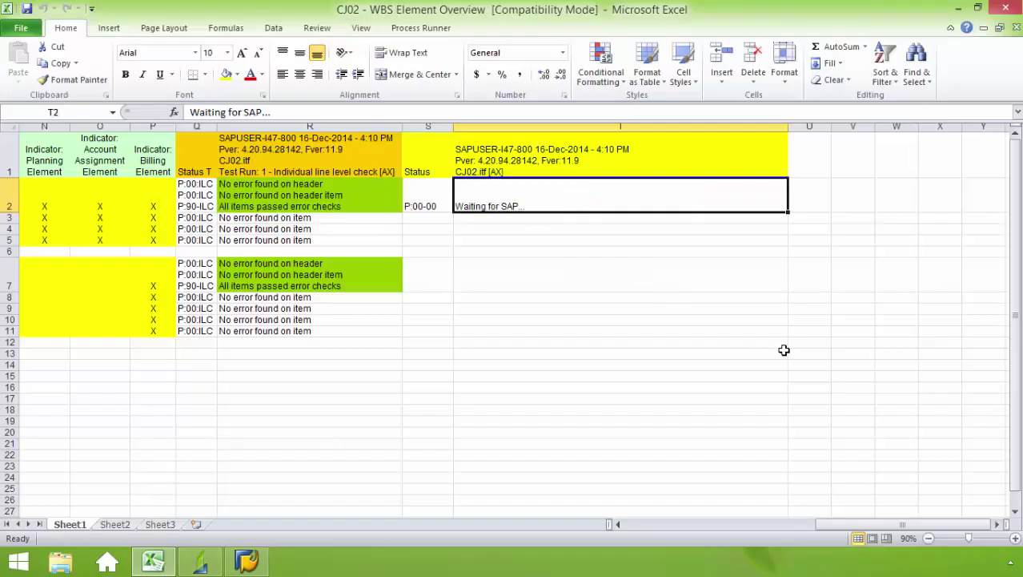